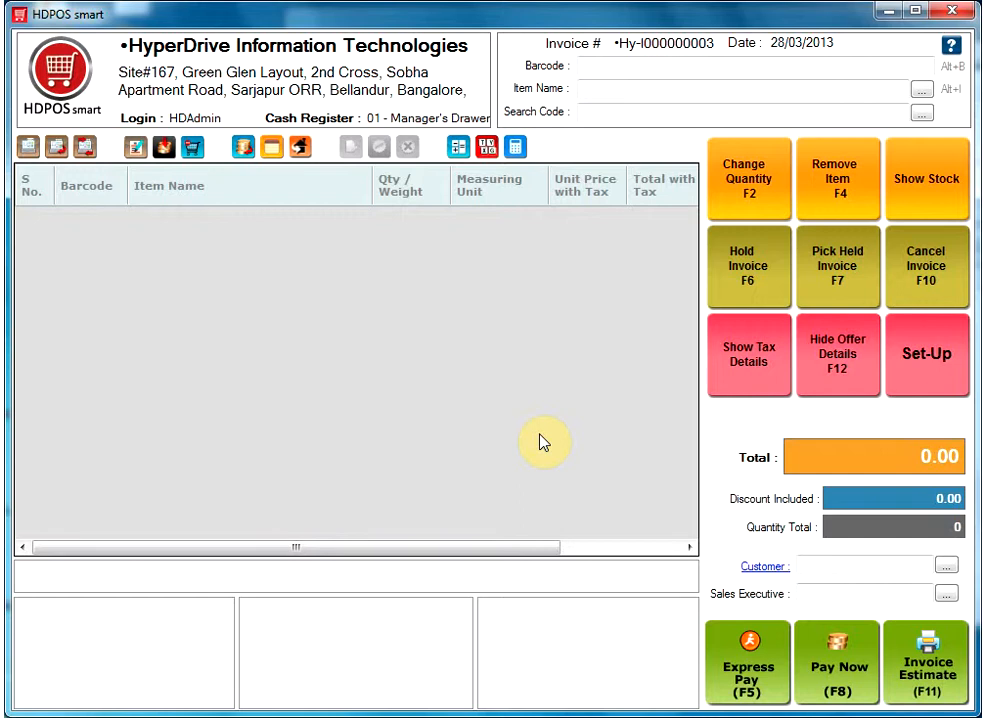
Open the received items section in Set-Up and start a new received item entry.
{"action": "left_click", "coordinate": [918, 358]}
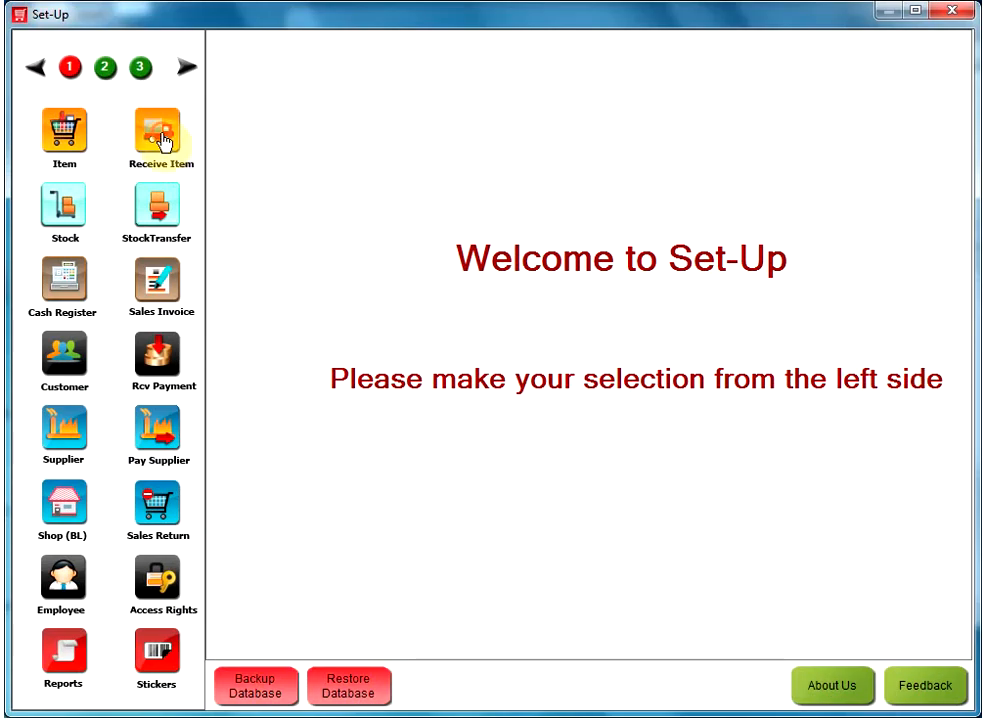
{"action": "left_click", "coordinate": [160, 140]}
{"action": "left_click", "coordinate": [224, 48]}
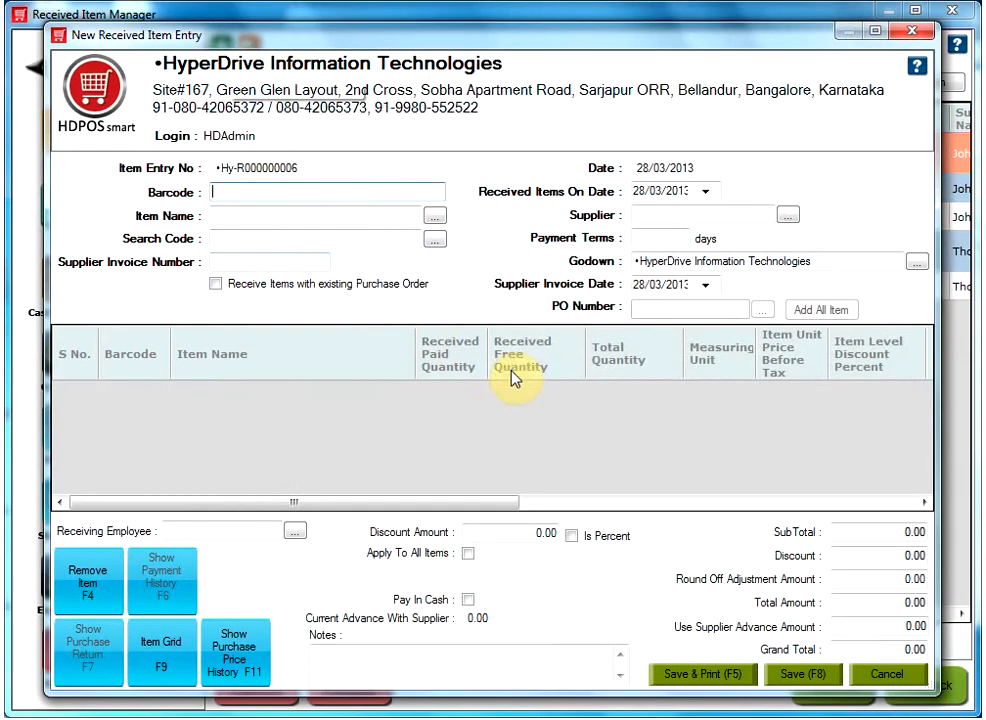
Add the item Parlag to the received item entry by its item name.
{"action": "left_click", "coordinate": [255, 214]}
{"action": "left_click", "coordinate": [252, 238]}
{"action": "left_click", "coordinate": [247, 218]}
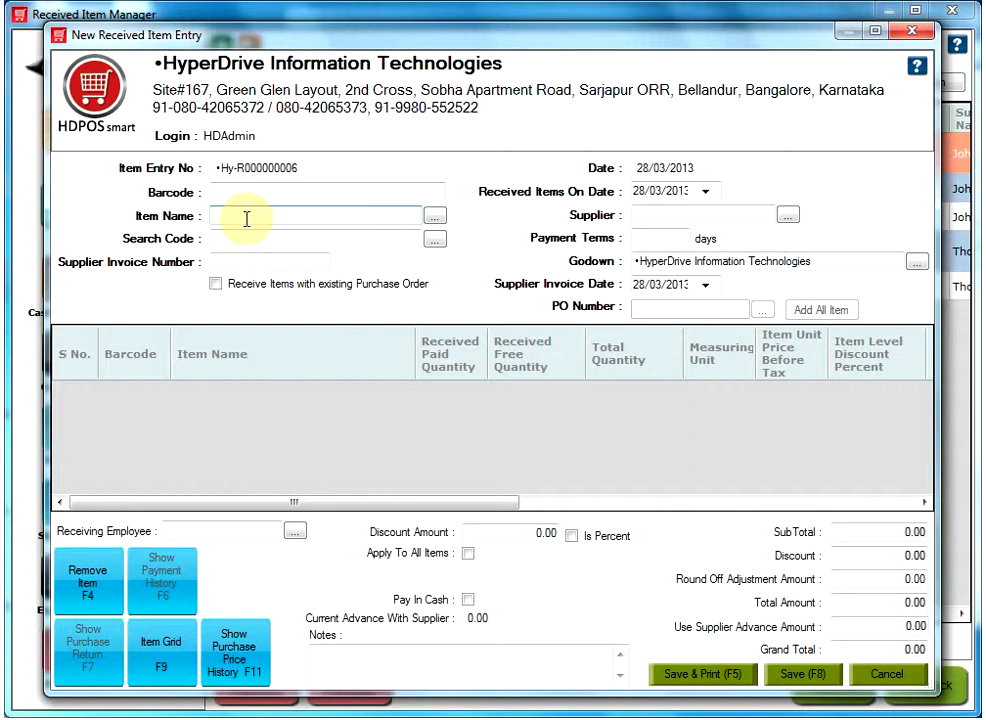
{"action": "type", "text": "p"}
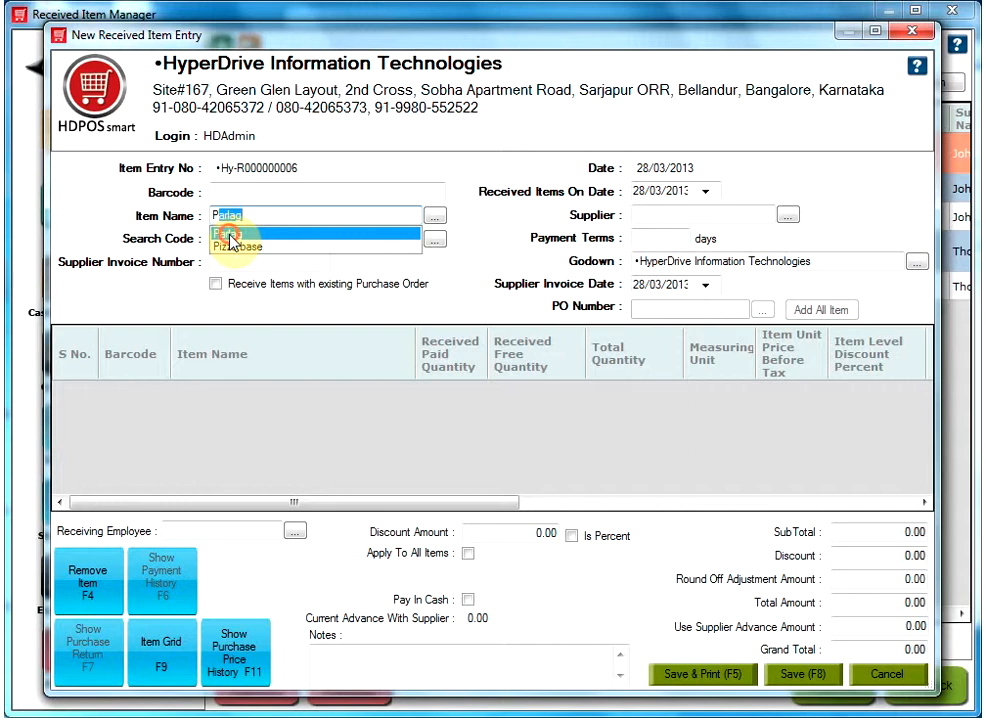
{"action": "left_click", "coordinate": [231, 234]}
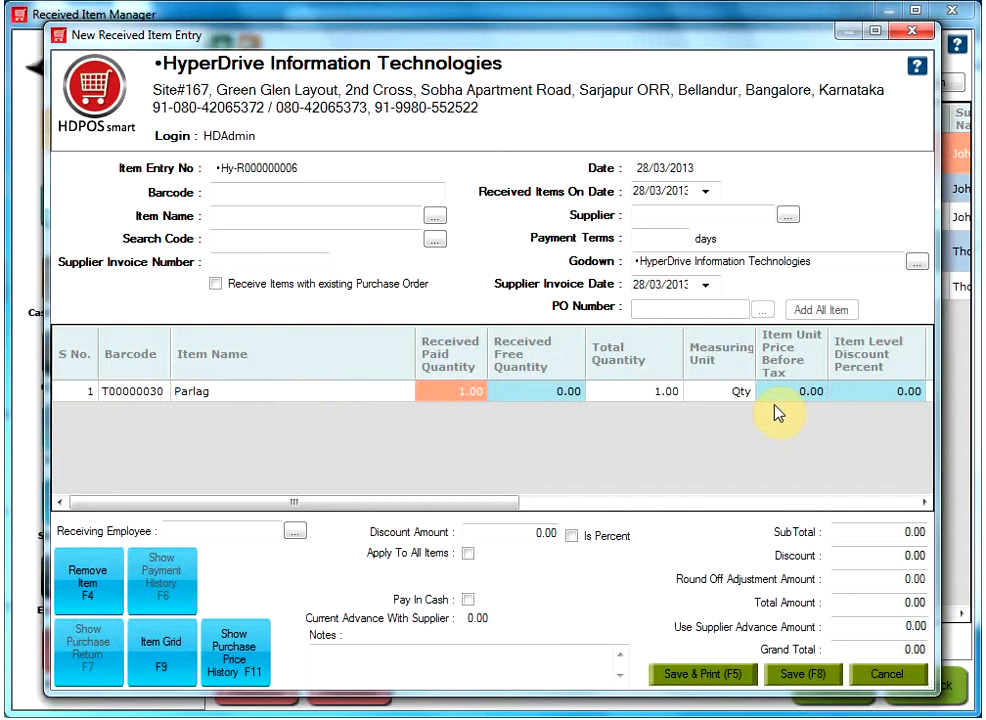
Add the item Tomato from the Raw food category to the received item entry.
{"action": "left_click", "coordinate": [247, 217]}
{"action": "left_click", "coordinate": [435, 222]}
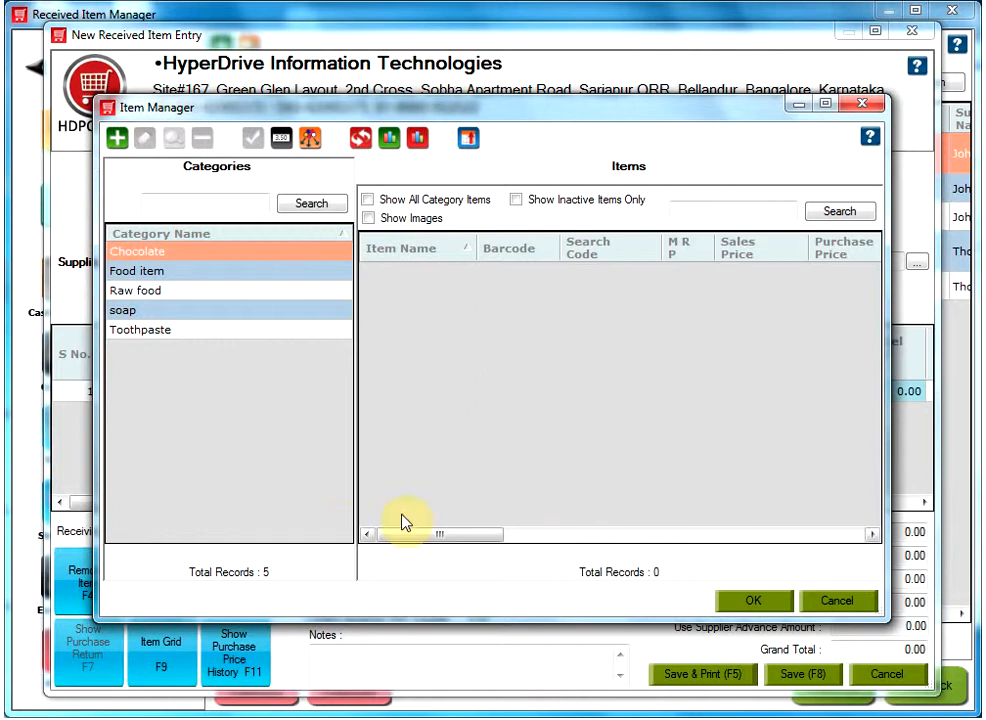
{"action": "left_click", "coordinate": [179, 291]}
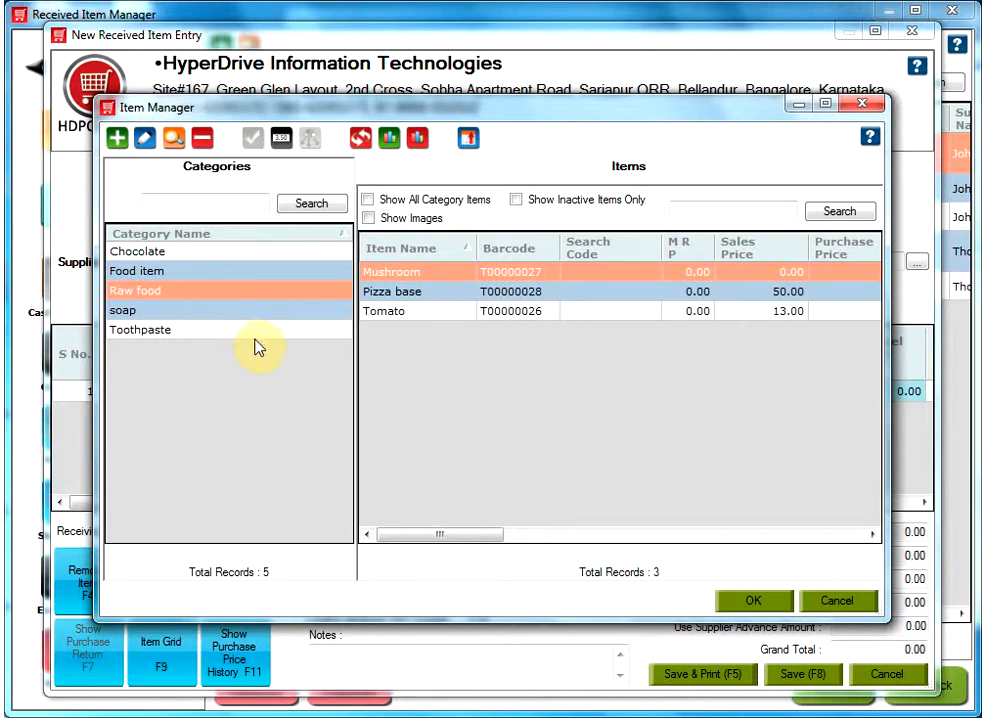
{"action": "left_click", "coordinate": [383, 316]}
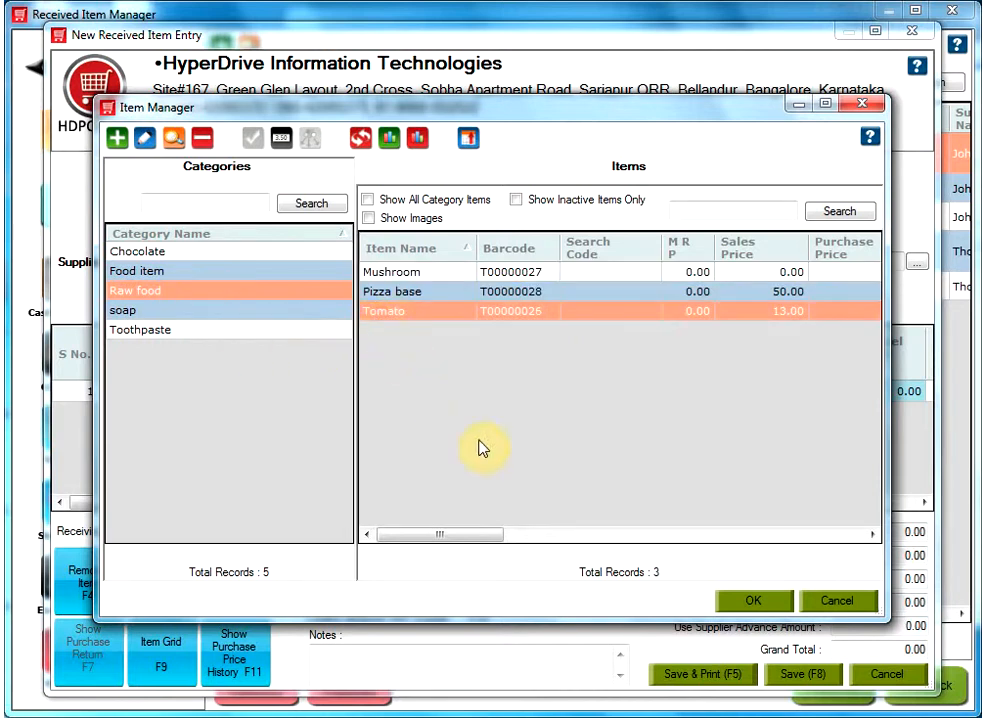
{"action": "left_click", "coordinate": [745, 598]}
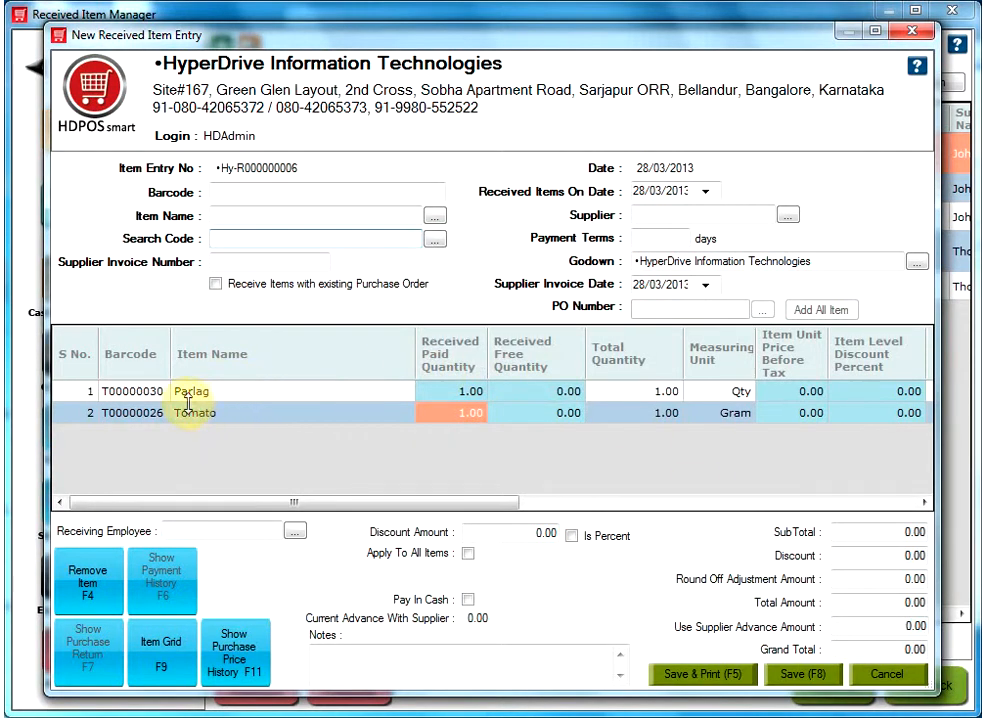
Fill in the entry's supplier invoice number and supplier's name, with payment terms of 10 days.
{"action": "left_click", "coordinate": [240, 263]}
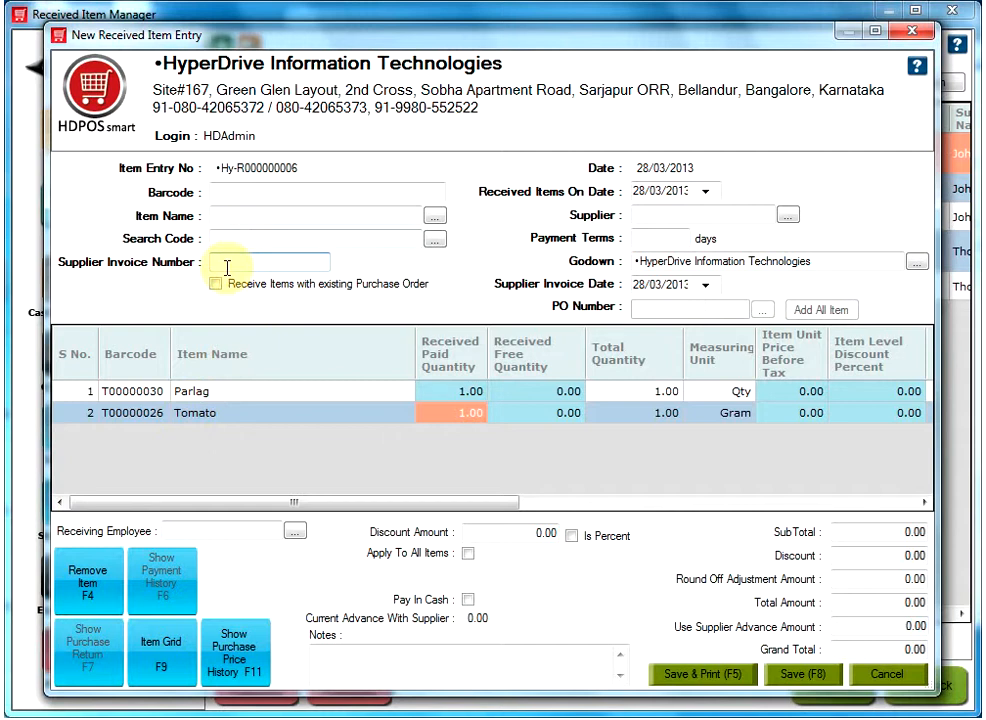
{"action": "type", "text": "123213"}
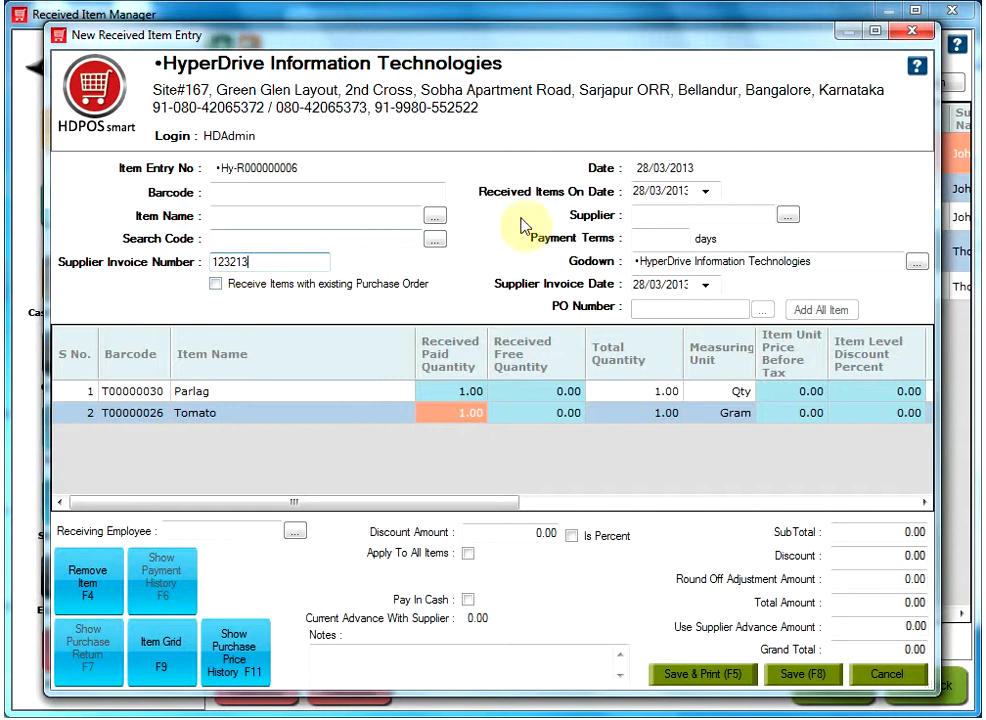
{"action": "left_click", "coordinate": [674, 215]}
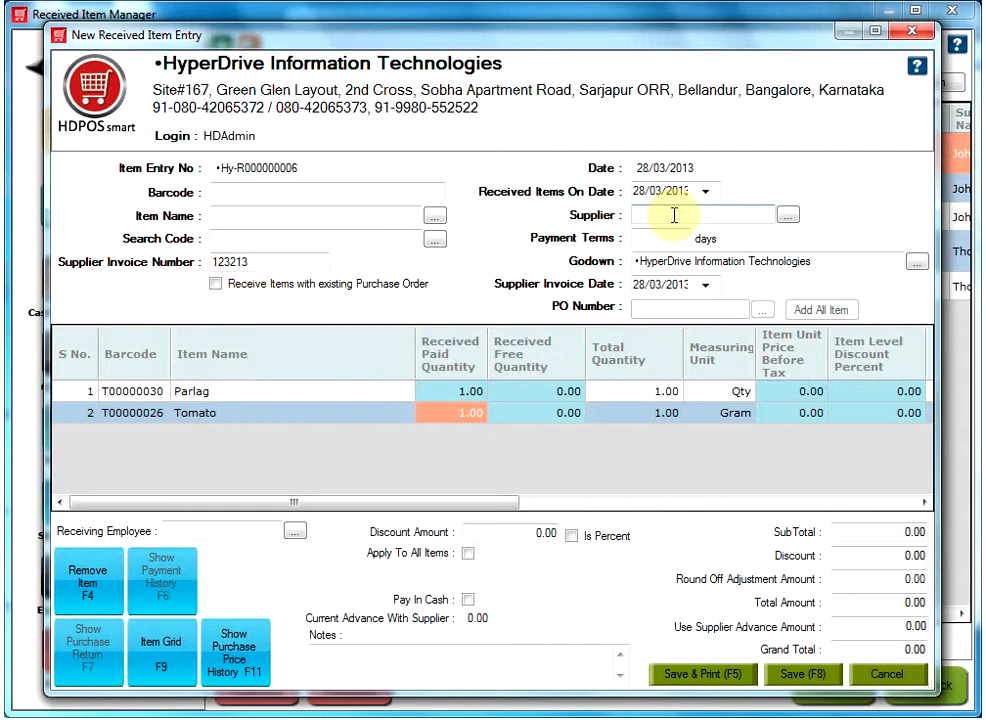
{"action": "type", "text": "Thomas"}
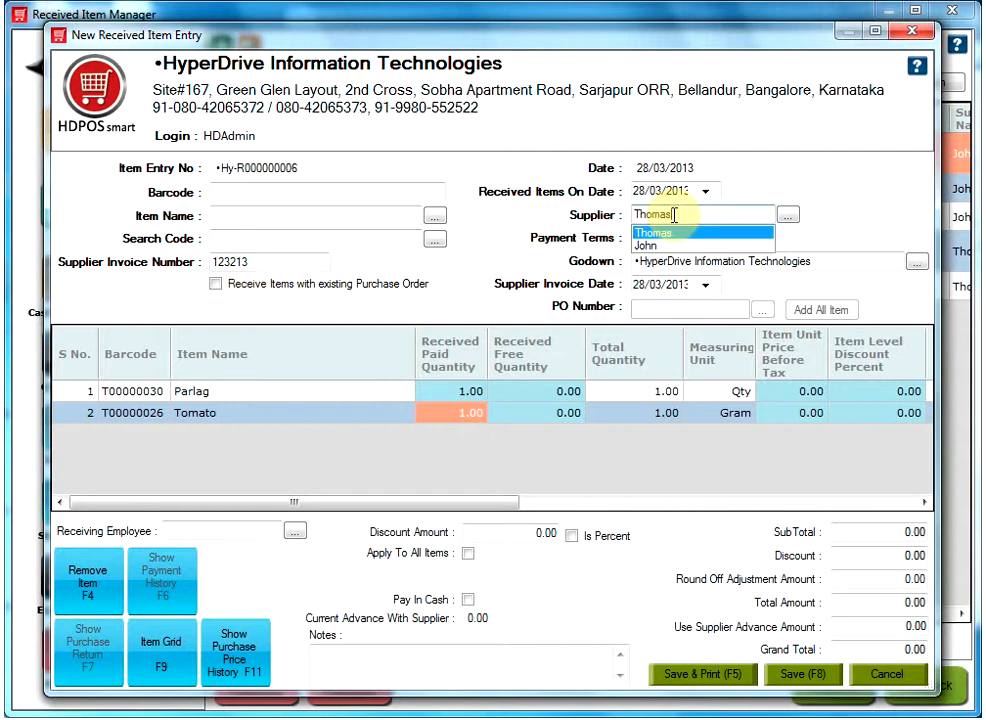
{"action": "key", "text": "Tab"}
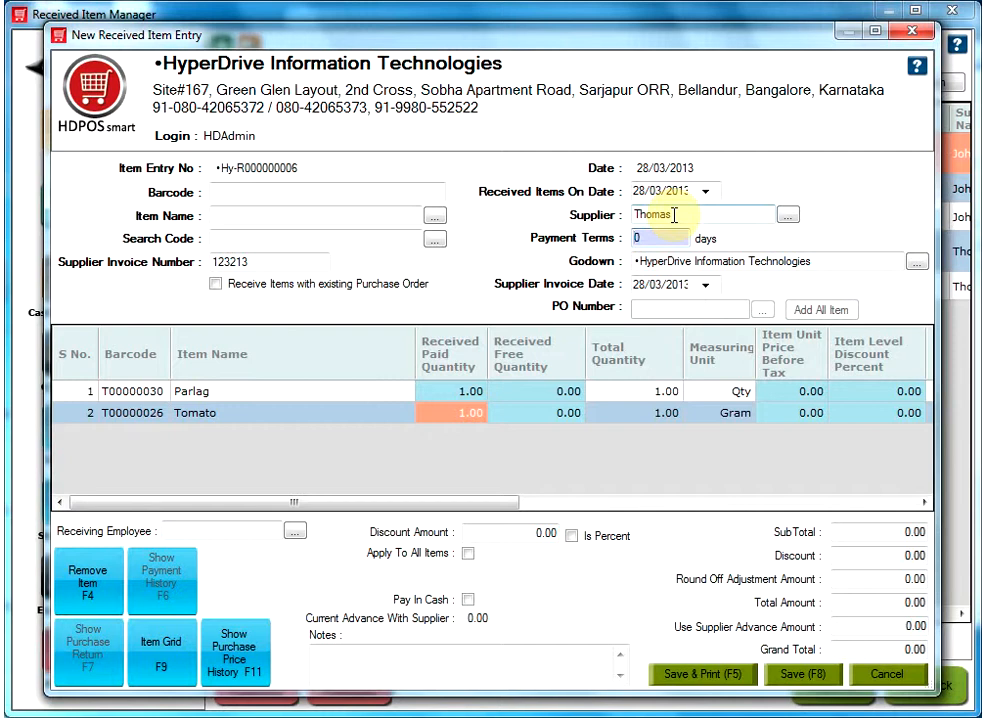
{"action": "type", "text": "10"}
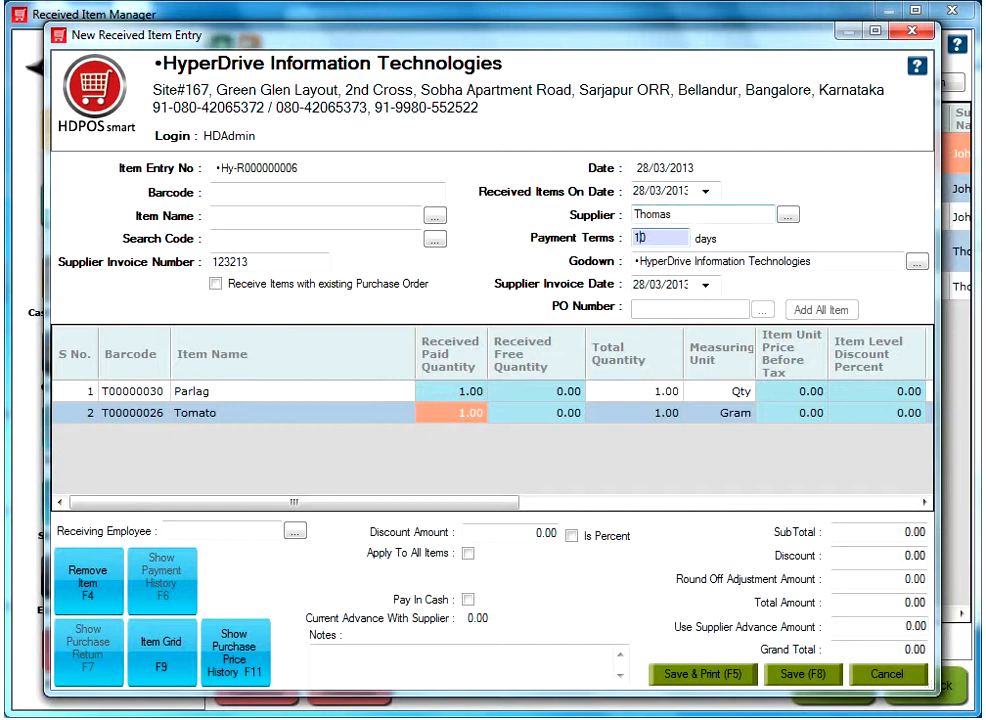
{"action": "left_click", "coordinate": [793, 262]}
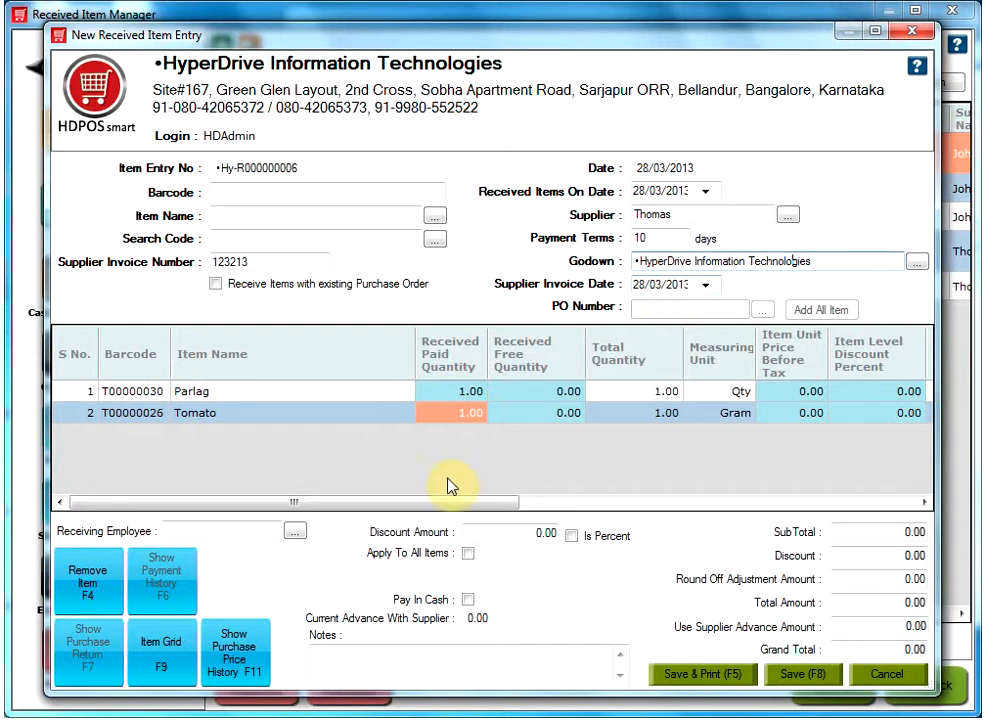
Set Parlag's received paid quantity to 100 and its received free quantity to 10.
{"action": "left_click_drag", "start_coordinate": [282, 510], "coordinate": [378, 510]}
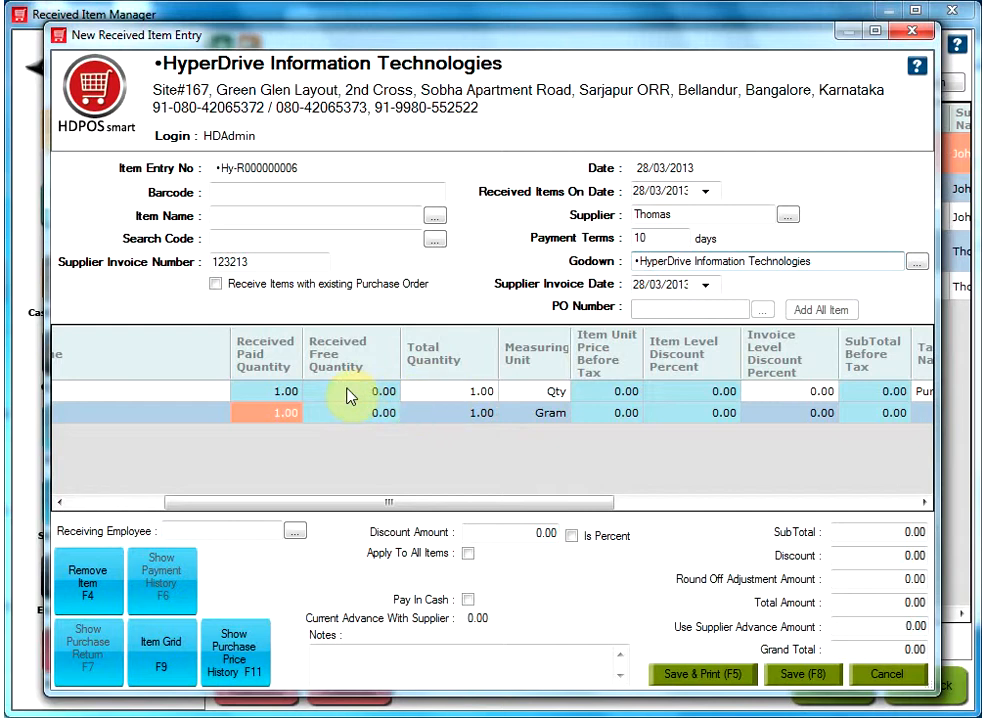
{"action": "left_click", "coordinate": [279, 392]}
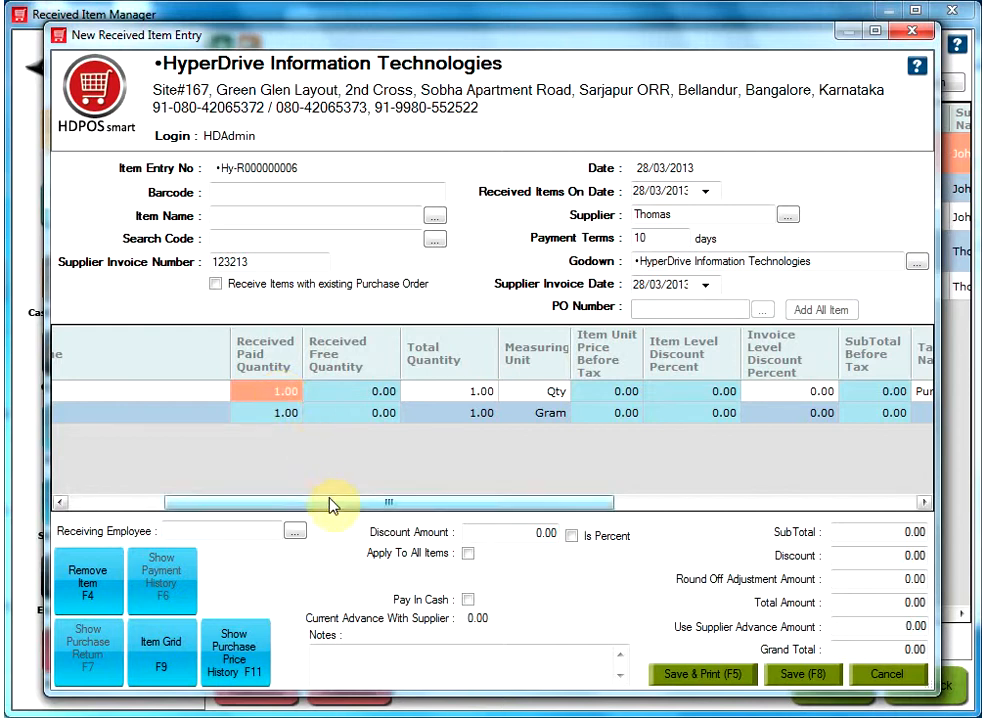
{"action": "left_click_drag", "start_coordinate": [328, 503], "coordinate": [222, 510]}
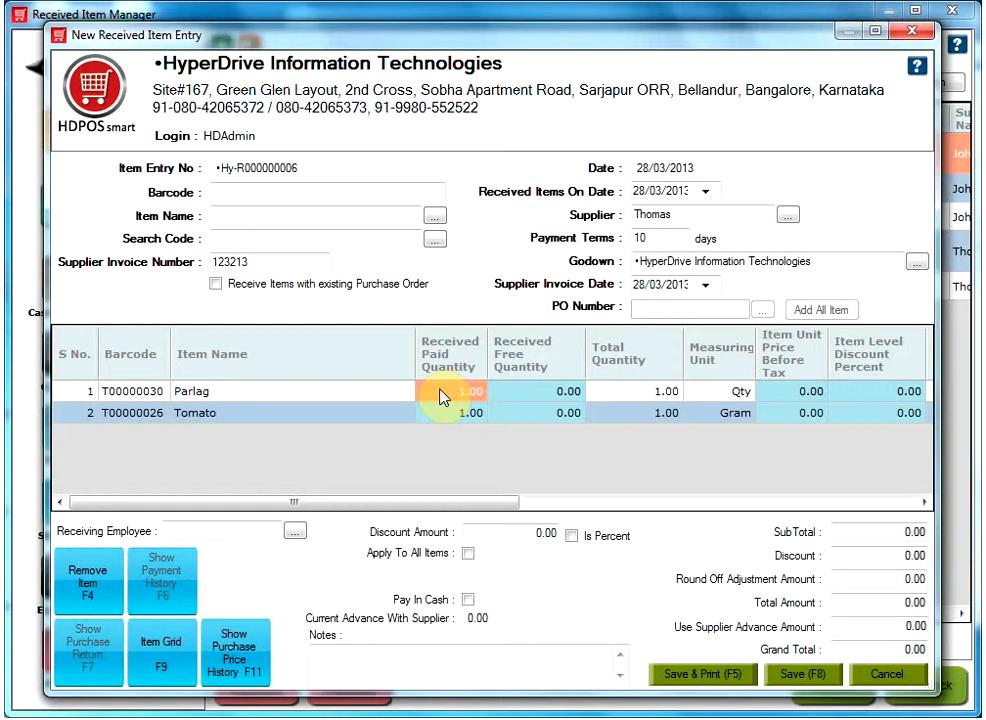
{"action": "type", "text": "100"}
{"action": "left_click", "coordinate": [507, 397]}
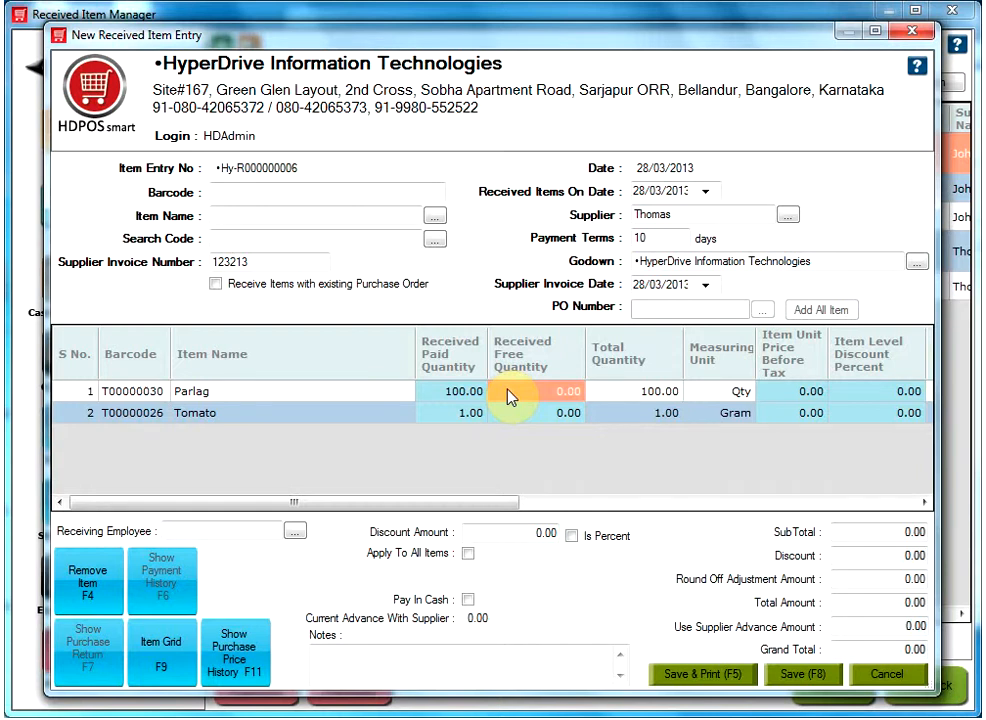
{"action": "type", "text": "10"}
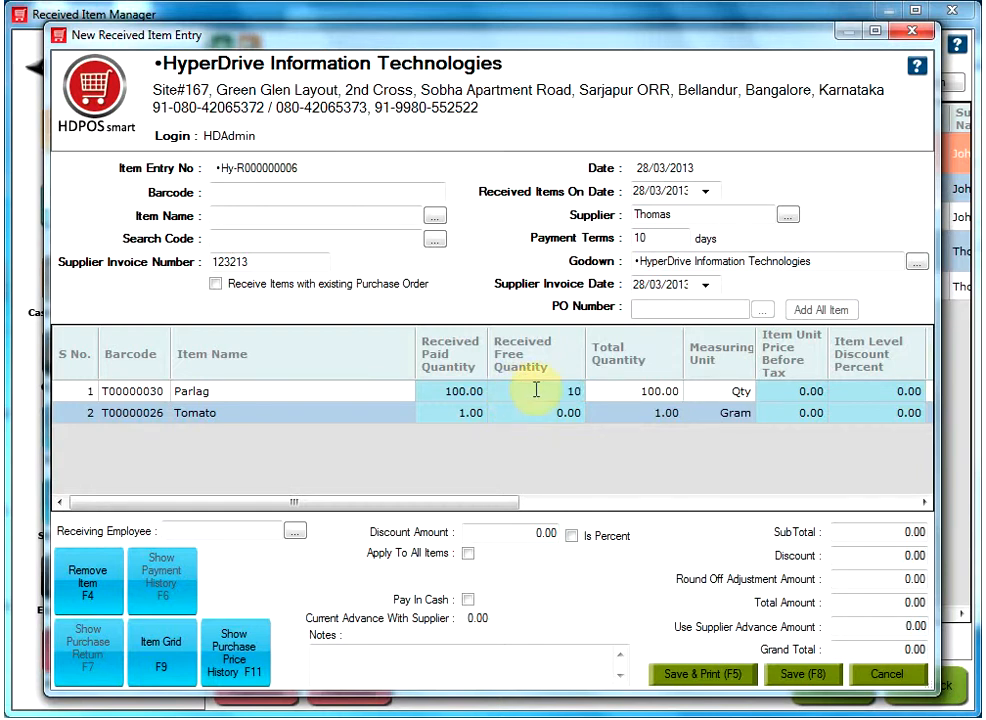
{"action": "left_click", "coordinate": [607, 397]}
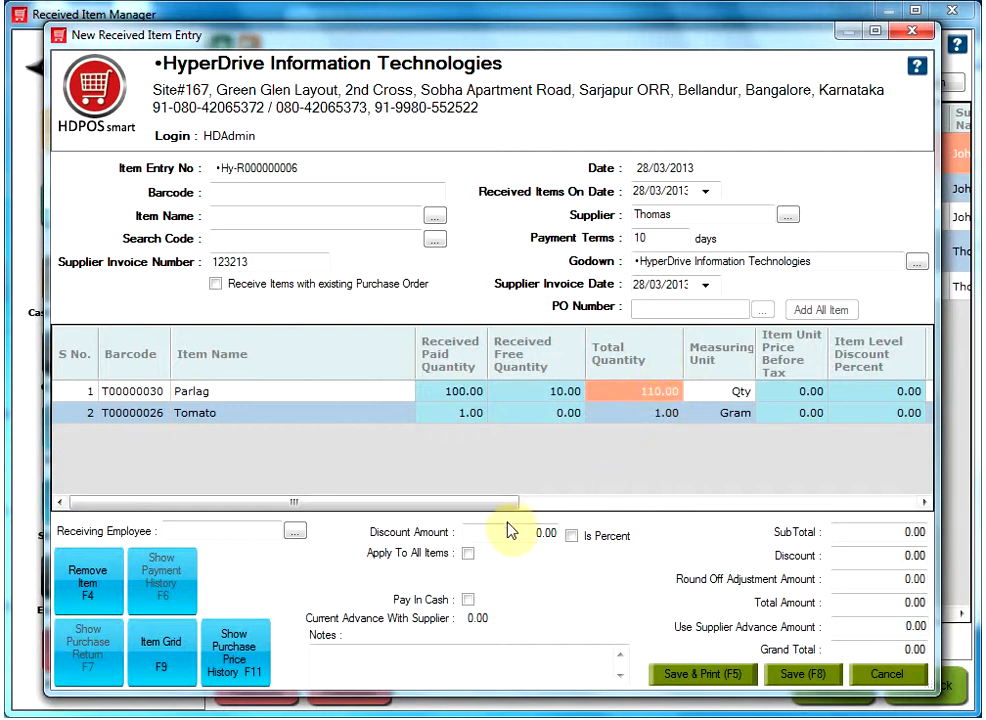
Set Parlag's item unit price before tax to 6.
{"action": "left_click_drag", "start_coordinate": [495, 507], "coordinate": [744, 528]}
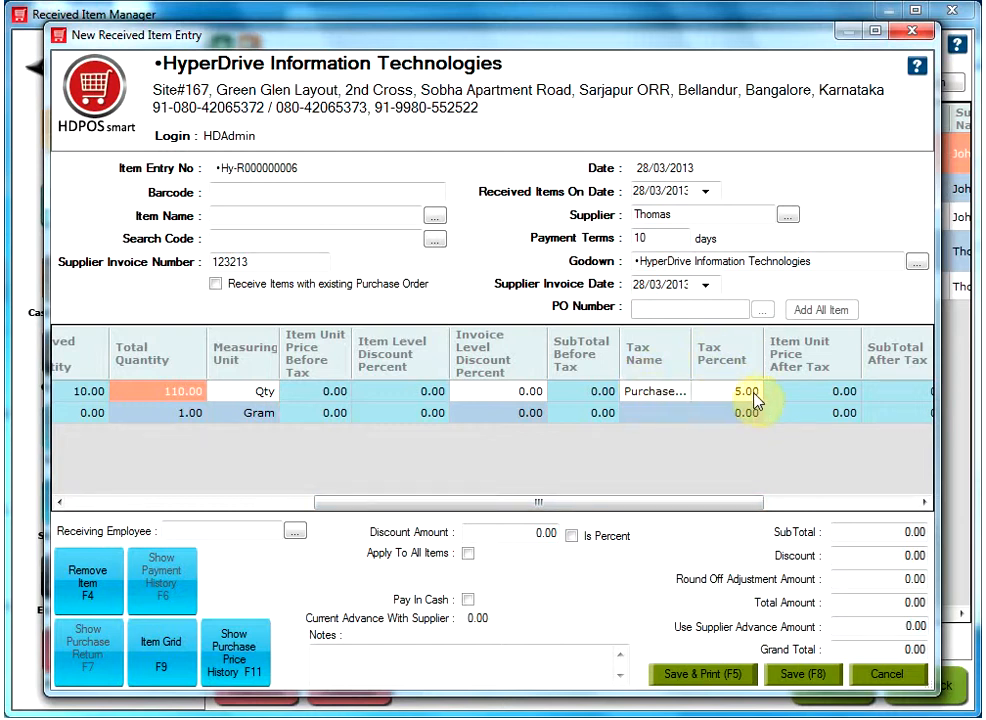
{"action": "left_click", "coordinate": [315, 396]}
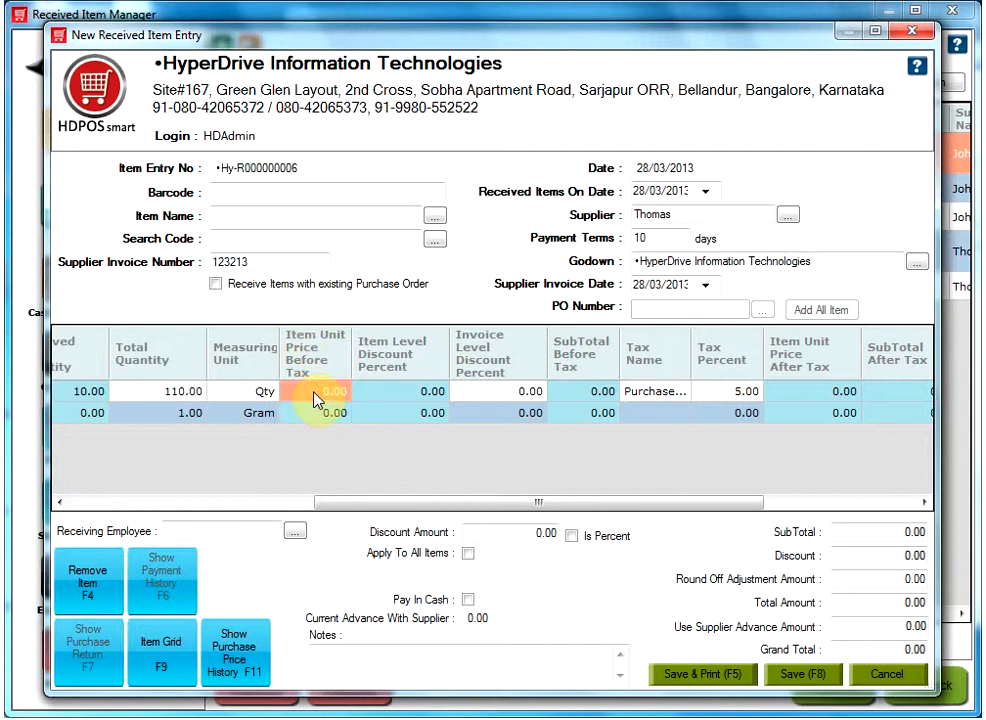
{"action": "type", "text": "6"}
{"action": "left_click", "coordinate": [378, 396]}
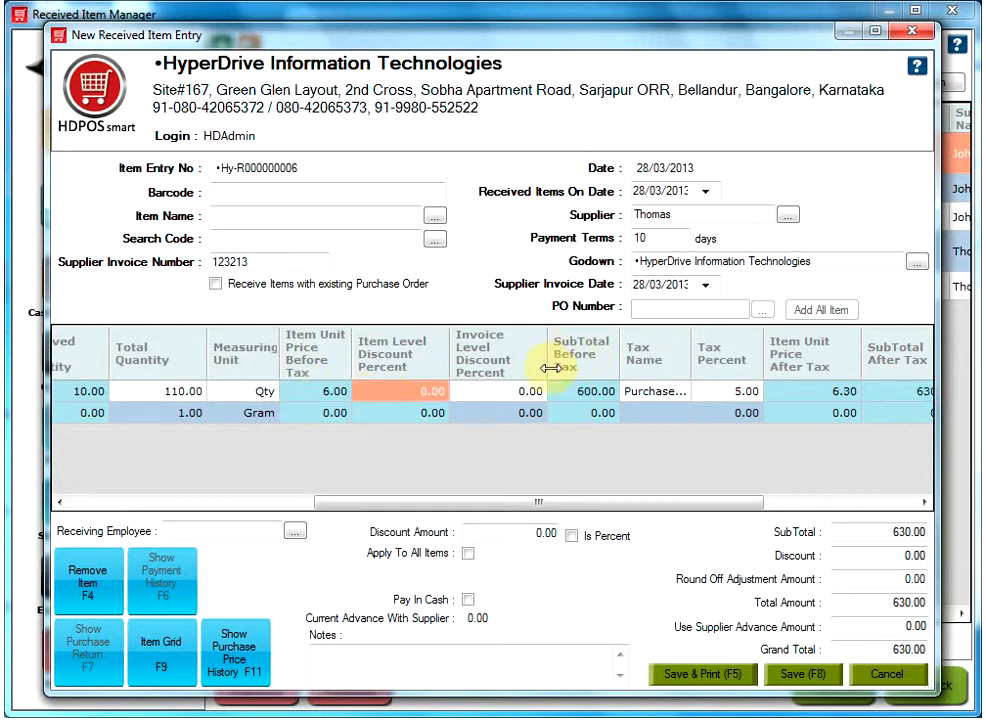
Set Parlag's item level discount to 10 percent.
{"action": "left_click_drag", "start_coordinate": [572, 512], "coordinate": [660, 495]}
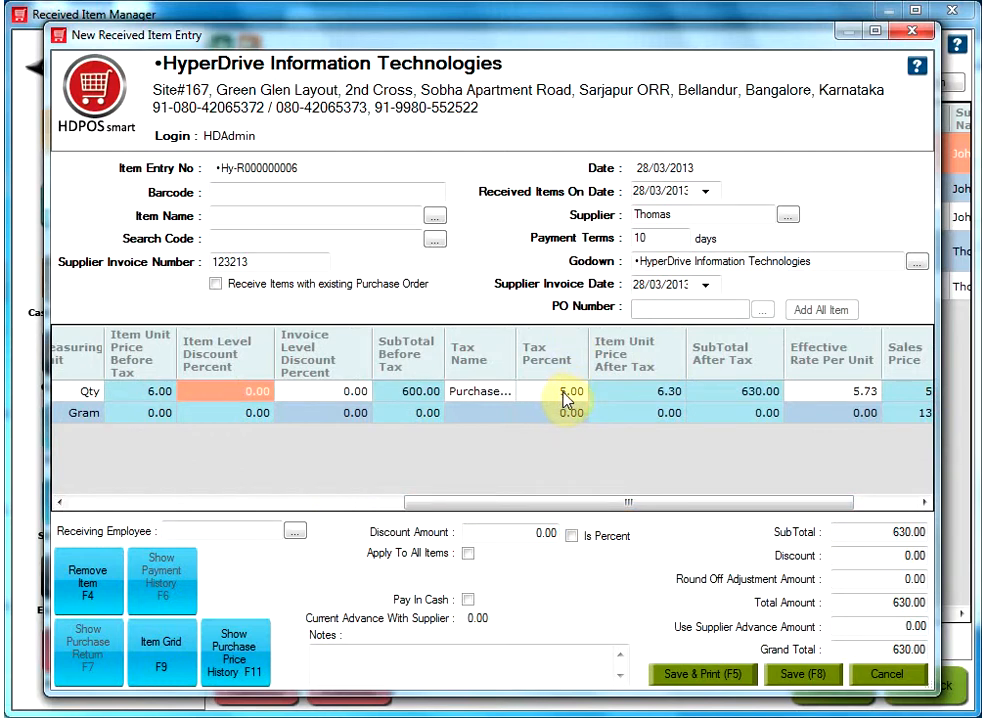
{"action": "left_click", "coordinate": [753, 392]}
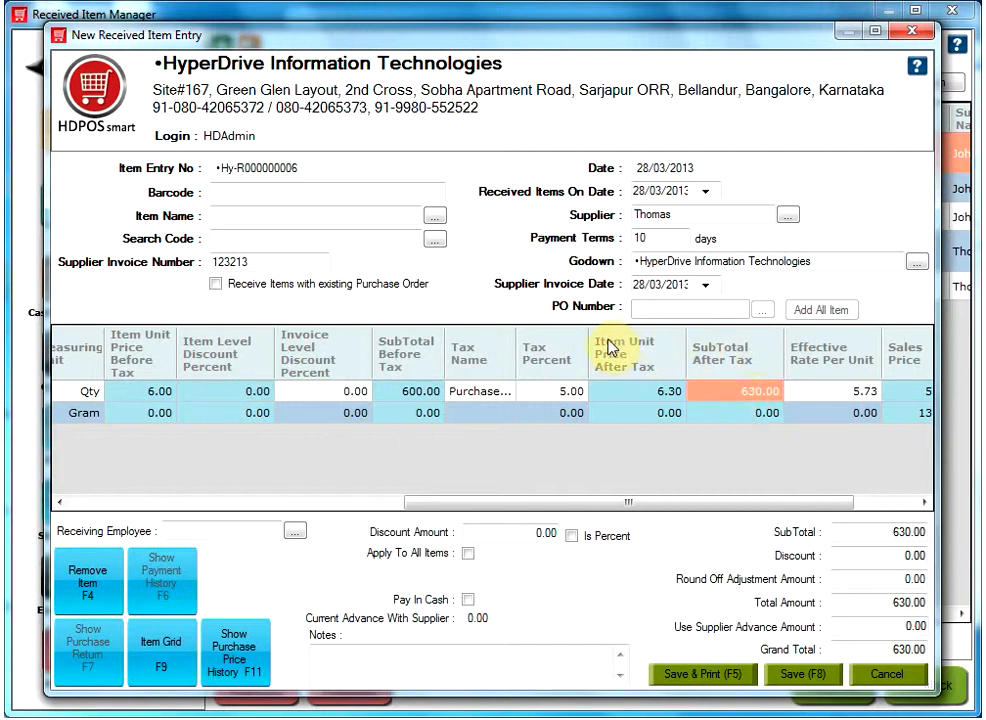
{"action": "left_click", "coordinate": [641, 393]}
{"action": "left_click", "coordinate": [616, 506]}
{"action": "left_click_drag", "start_coordinate": [616, 506], "coordinate": [504, 493]}
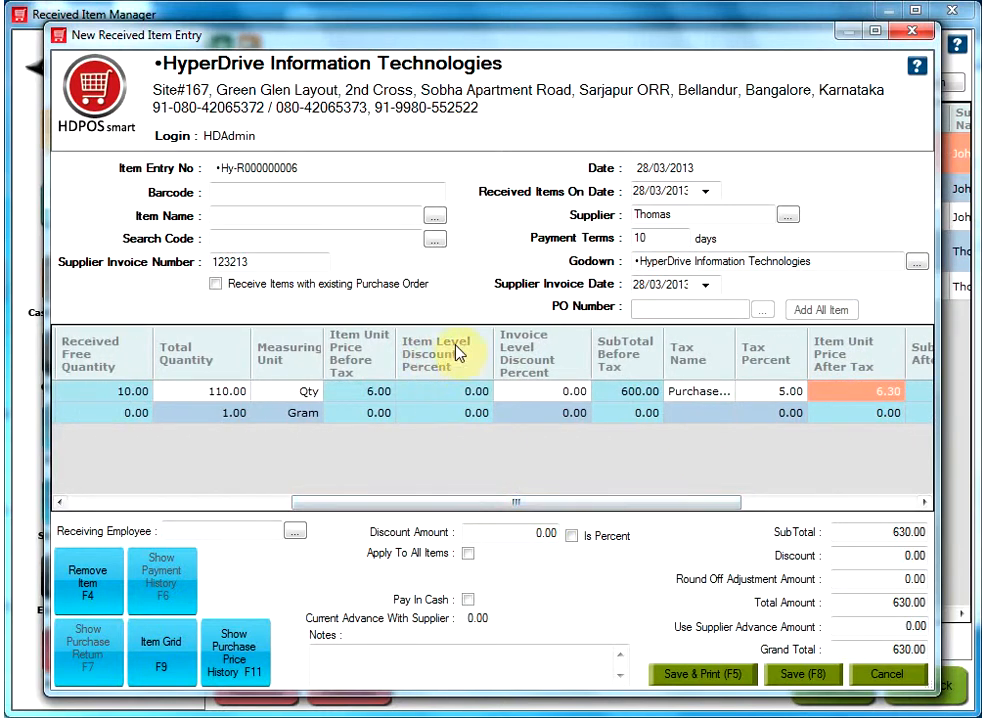
{"action": "left_click", "coordinate": [443, 397]}
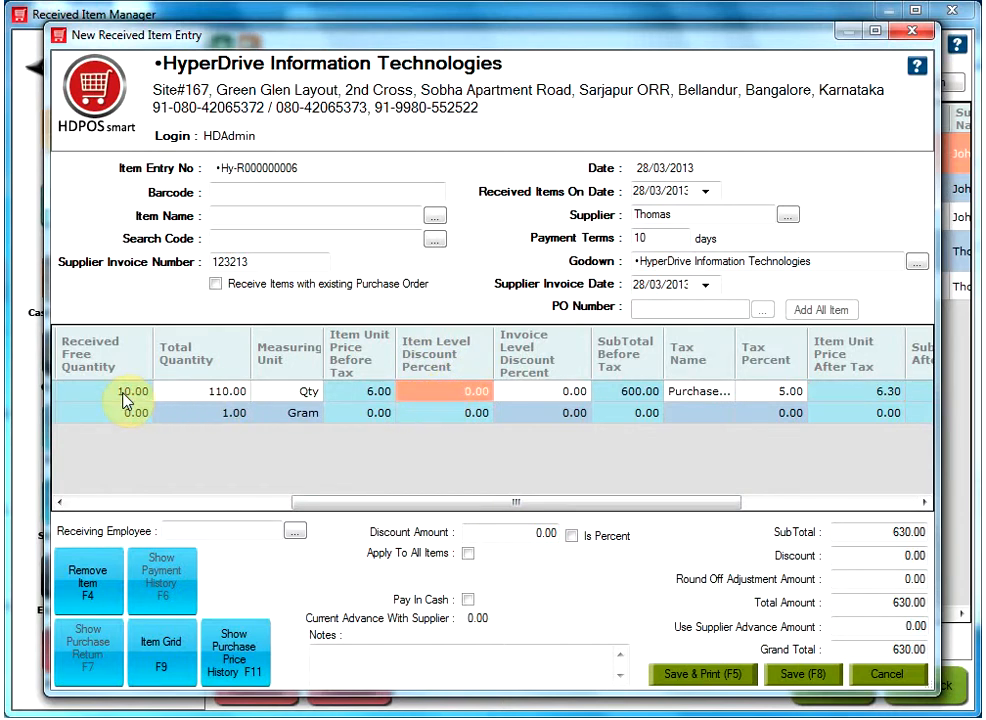
{"action": "left_click_drag", "start_coordinate": [319, 503], "coordinate": [250, 508]}
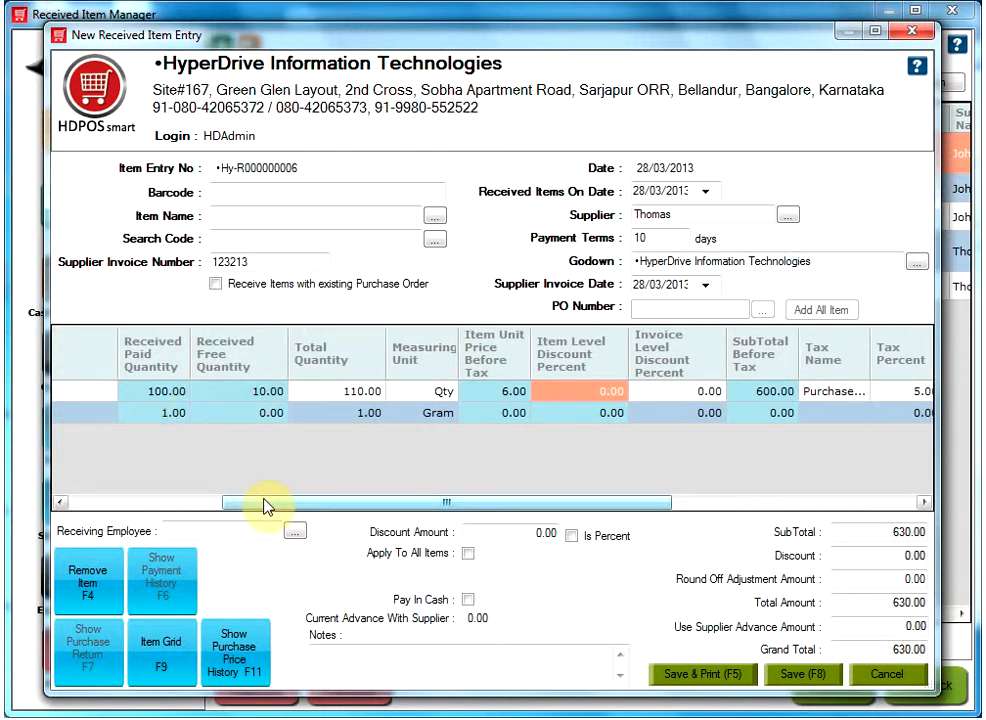
{"action": "left_click", "coordinate": [590, 398]}
{"action": "type", "text": "10"}
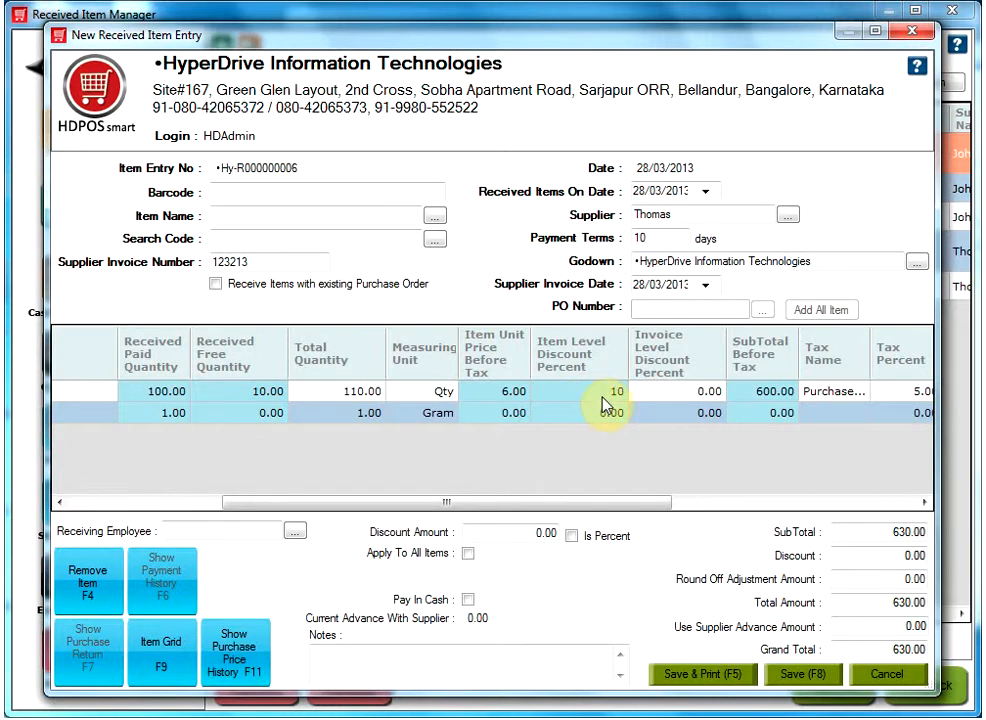
{"action": "left_click", "coordinate": [655, 398]}
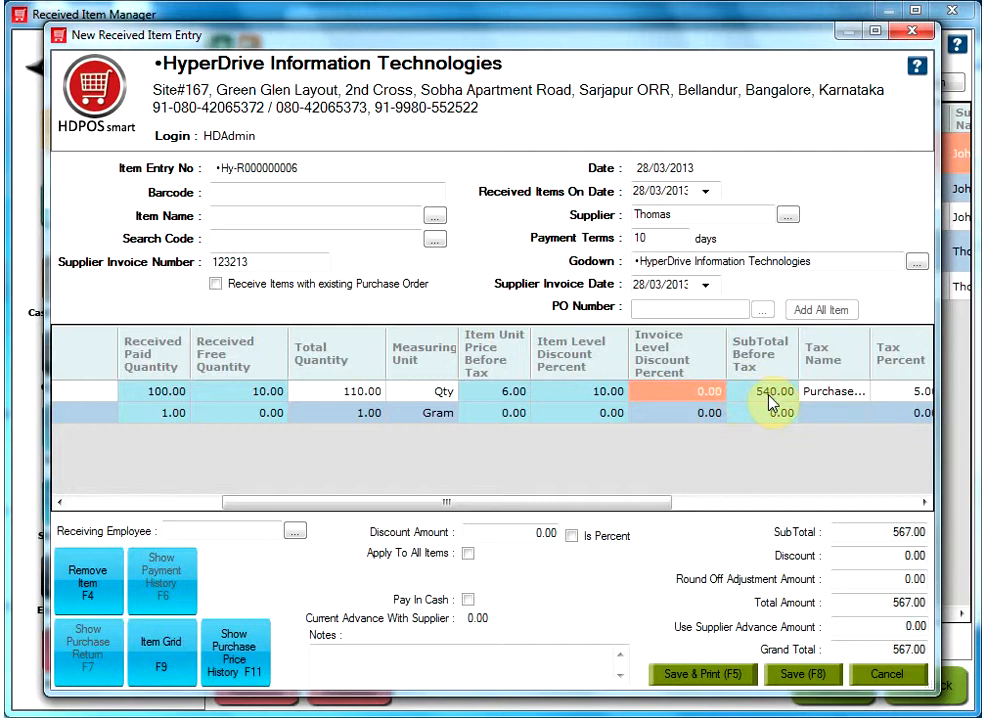
Examine Parlag's unit price after tax, subtotal after tax and effective rate per unit.
{"action": "left_click_drag", "start_coordinate": [645, 502], "coordinate": [803, 503]}
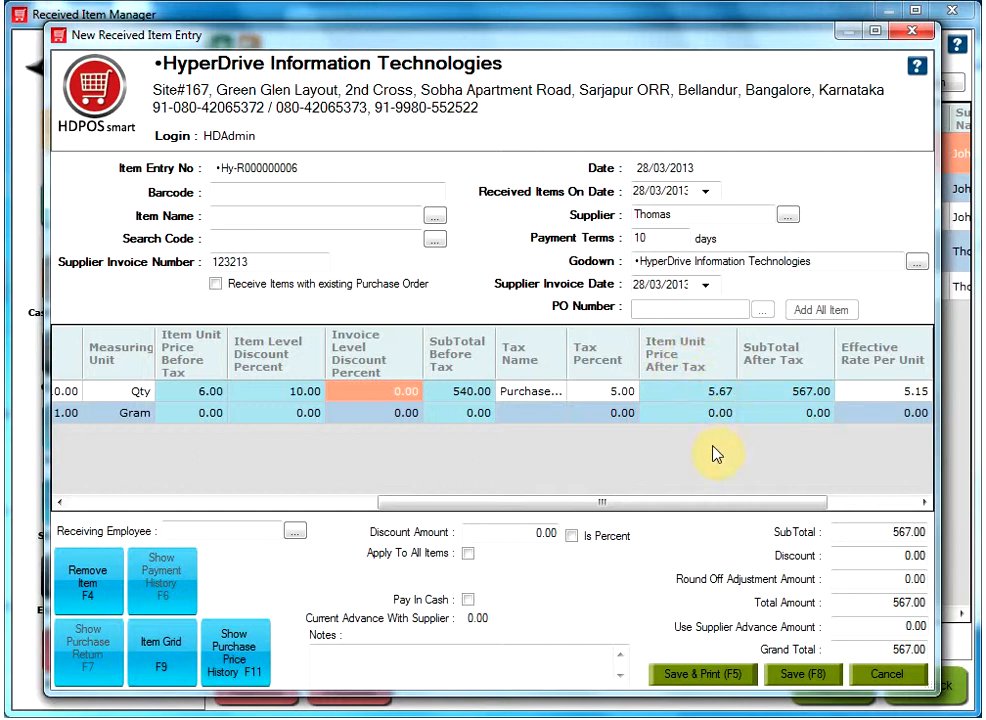
{"action": "left_click_drag", "start_coordinate": [695, 507], "coordinate": [770, 489]}
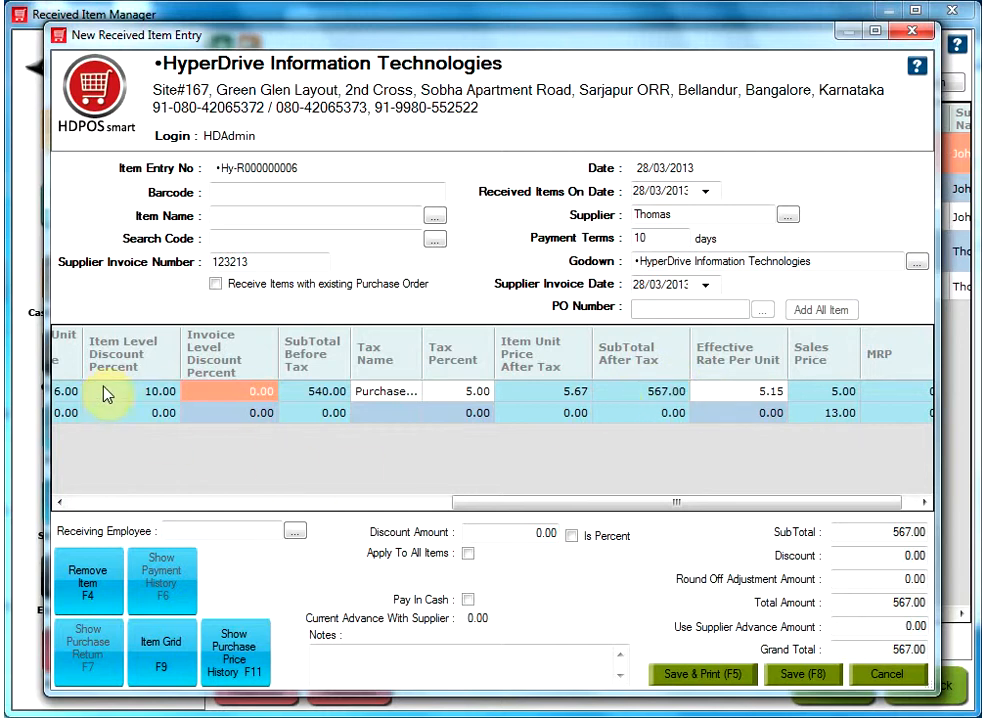
{"action": "left_click", "coordinate": [762, 398]}
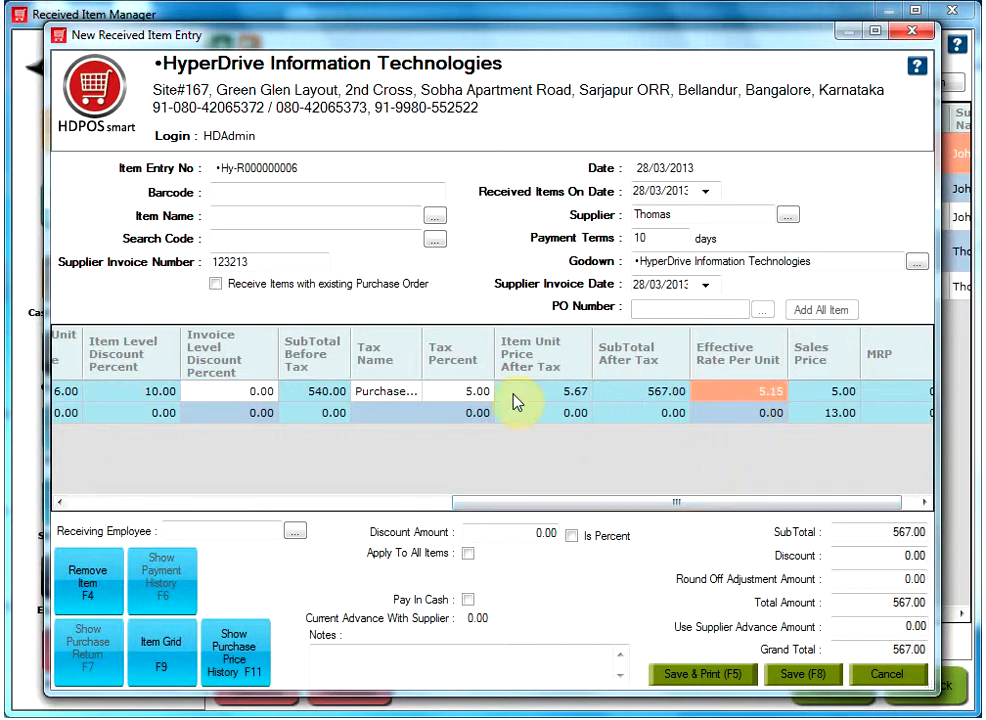
Set Parlag's sales price to 6 and its MRP to 10.
{"action": "left_click_drag", "start_coordinate": [650, 510], "coordinate": [704, 497]}
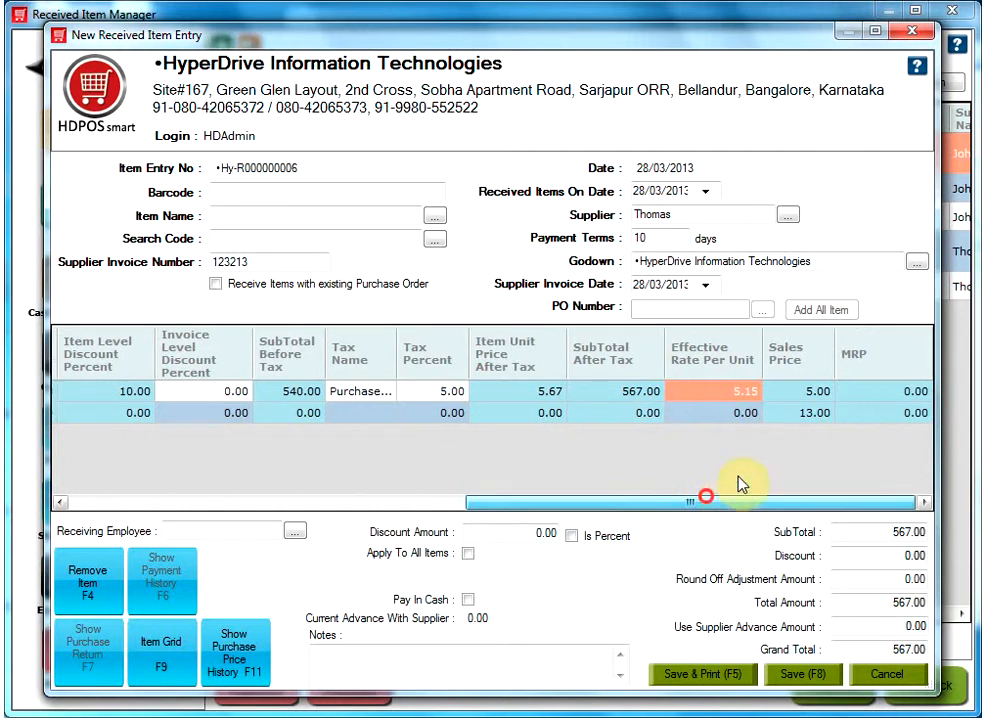
{"action": "left_click", "coordinate": [812, 400]}
{"action": "left_click", "coordinate": [880, 389]}
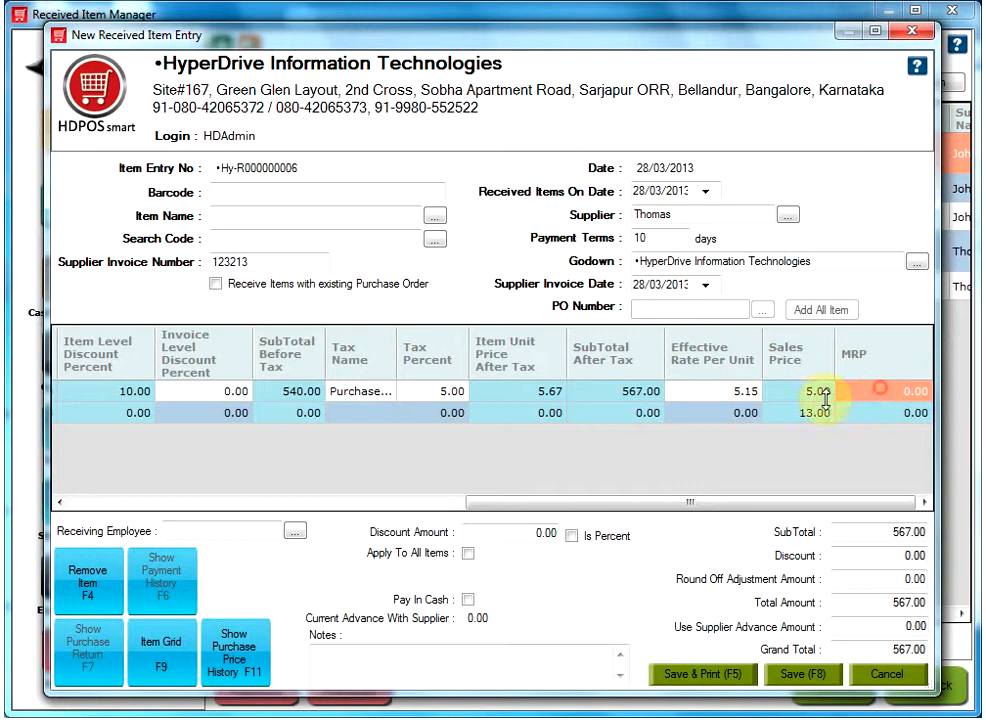
{"action": "left_click", "coordinate": [809, 394]}
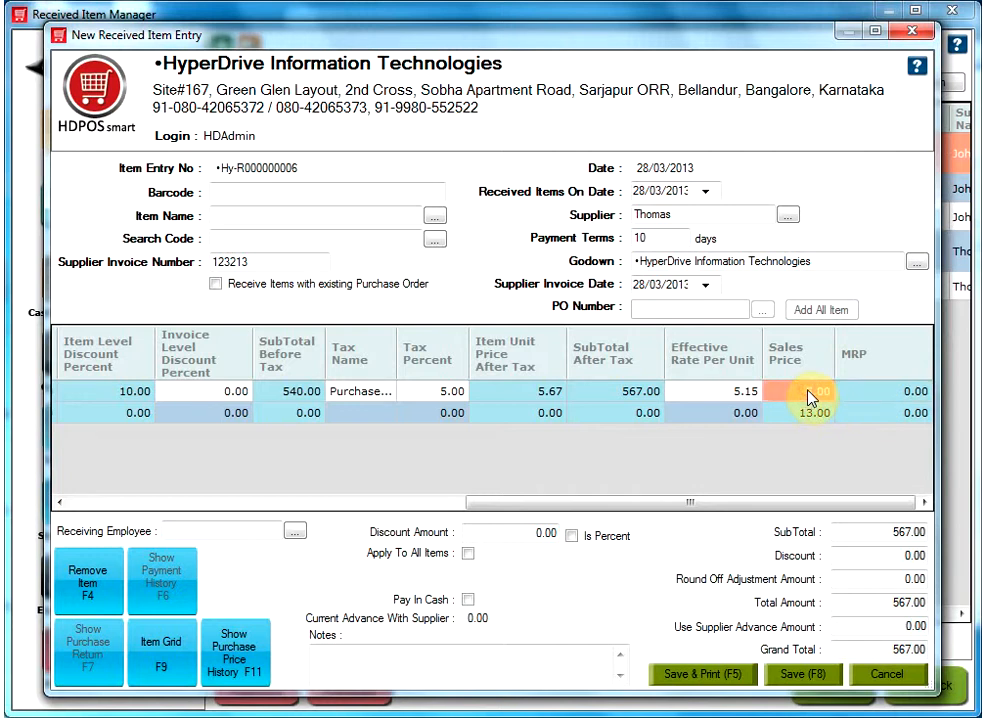
{"action": "type", "text": "6"}
{"action": "left_click", "coordinate": [880, 391]}
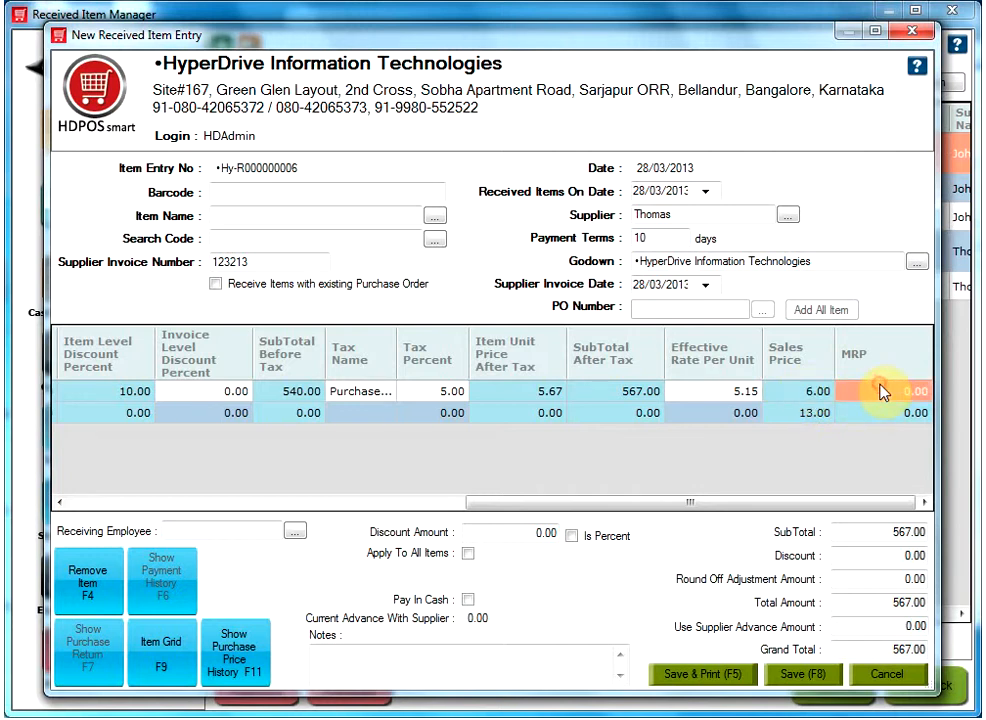
{"action": "type", "text": "10"}
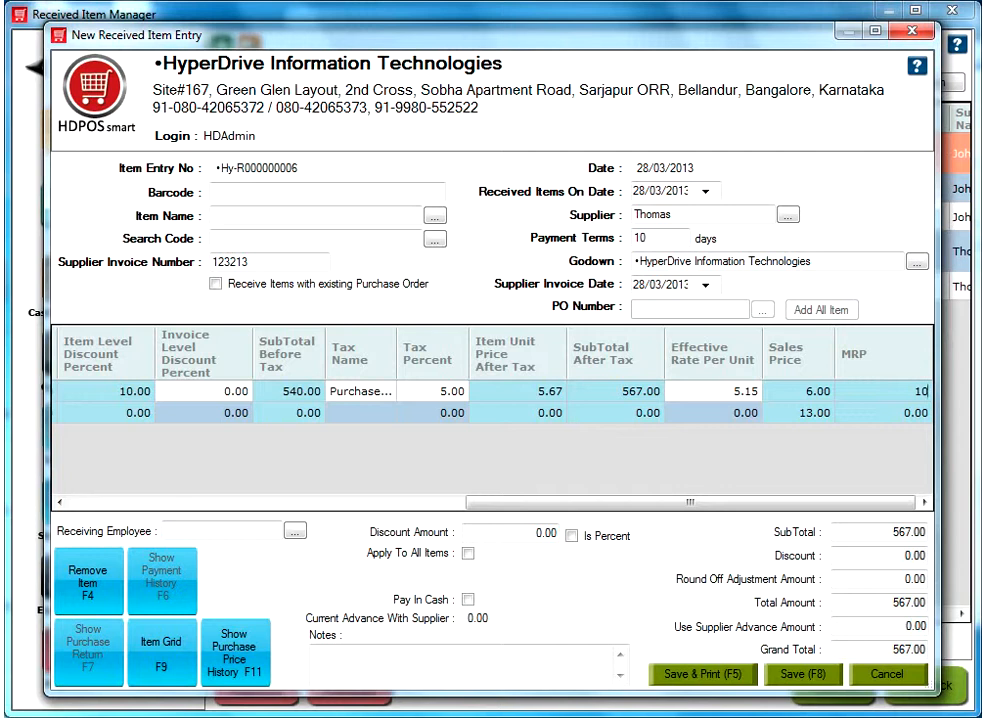
{"action": "left_click", "coordinate": [815, 391]}
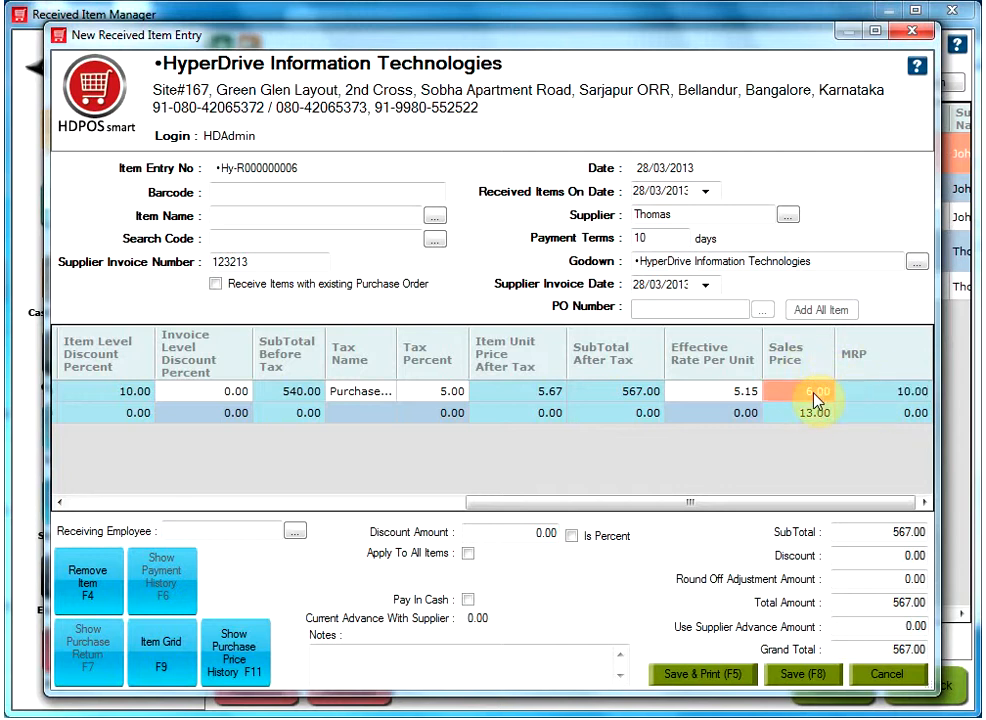
{"action": "left_click", "coordinate": [877, 392]}
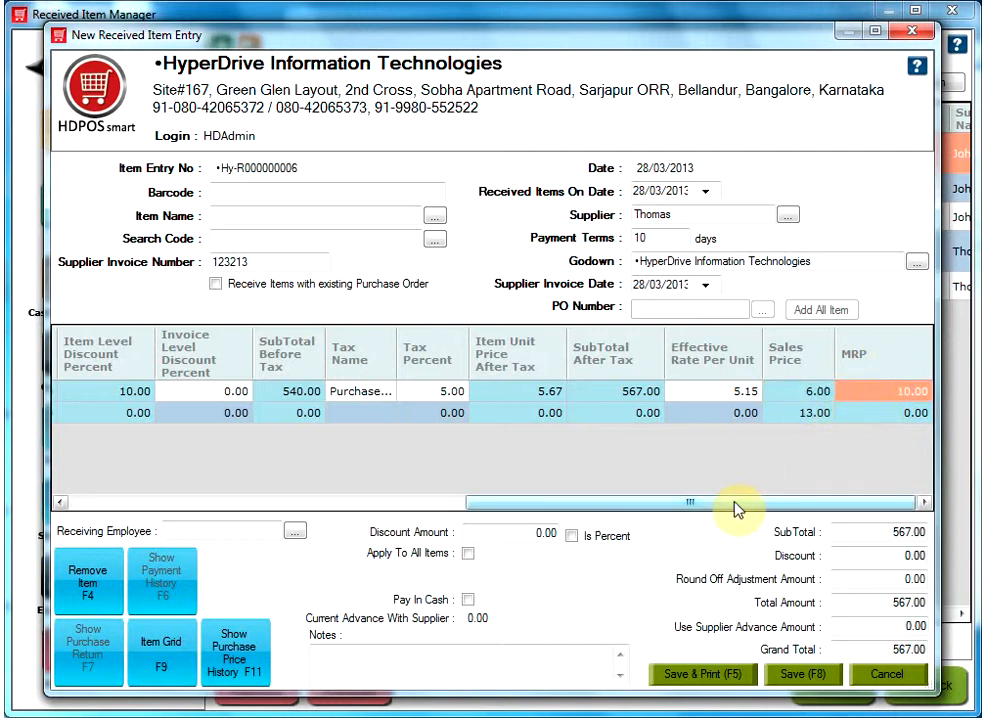
Set Tomato's received paid quantity to 50 and its received free quantity to 10.
{"action": "left_click_drag", "start_coordinate": [735, 505], "coordinate": [319, 495]}
{"action": "left_click", "coordinate": [201, 413]}
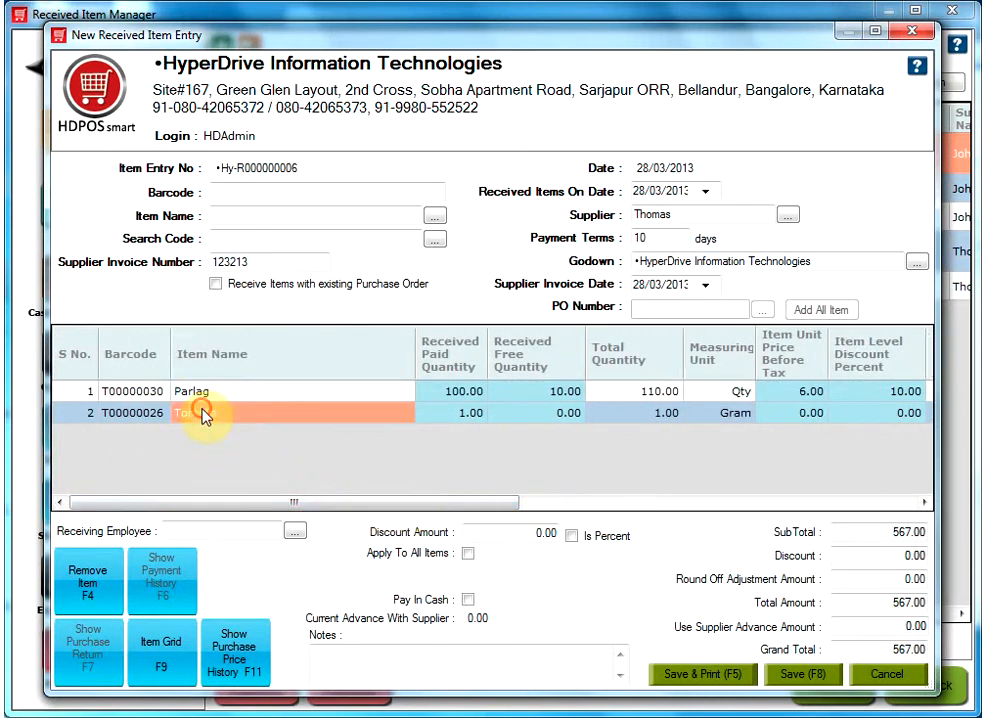
{"action": "left_click", "coordinate": [431, 412]}
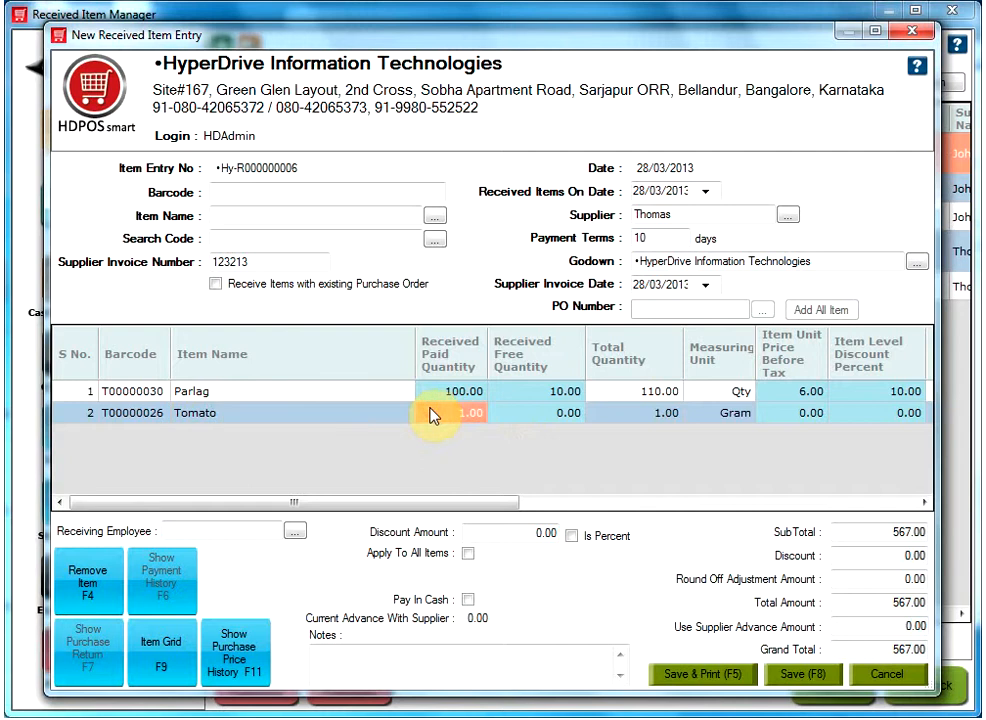
{"action": "type", "text": "50"}
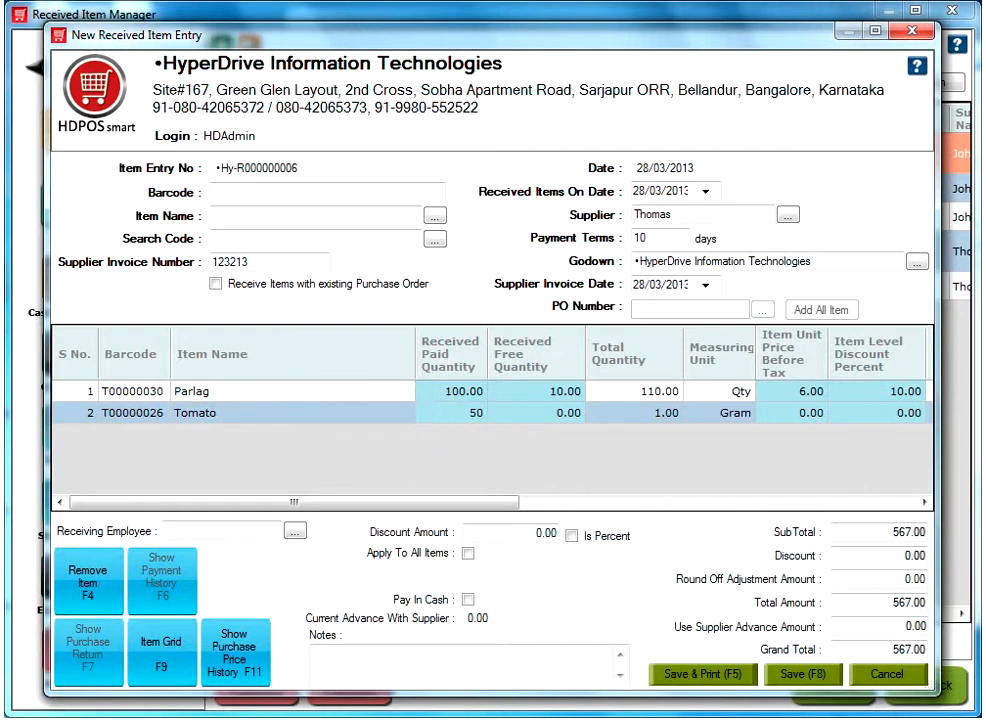
{"action": "left_click", "coordinate": [537, 421]}
{"action": "type", "text": "10"}
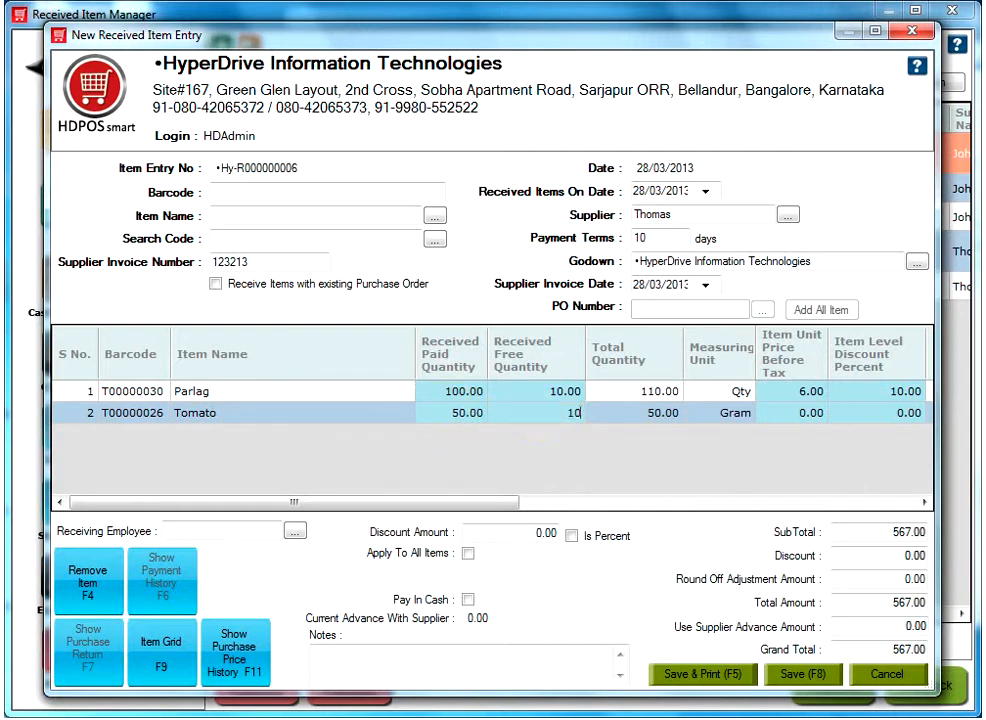
{"action": "left_click", "coordinate": [620, 415]}
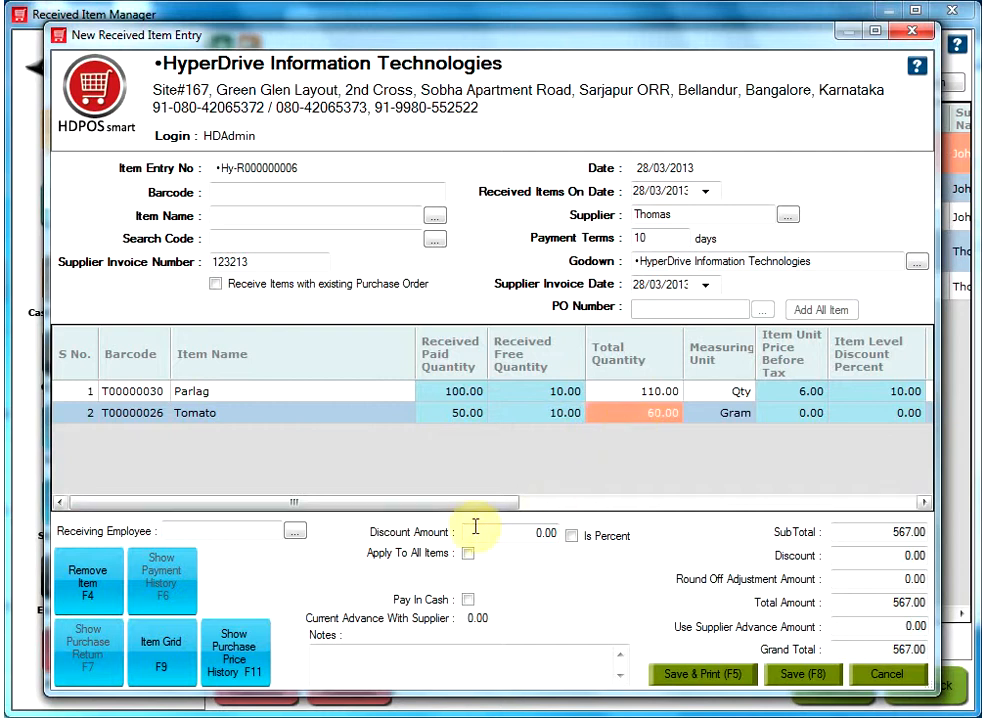
Set Tomato's item unit price before tax to 5.
{"action": "left_click_drag", "start_coordinate": [487, 502], "coordinate": [642, 510]}
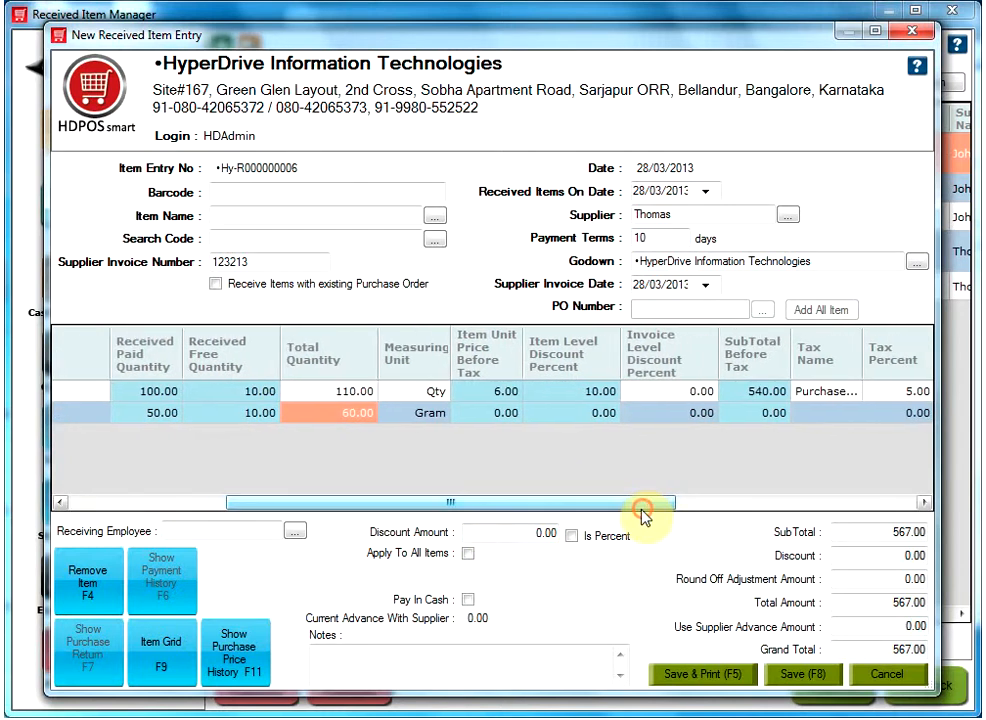
{"action": "left_click_drag", "start_coordinate": [462, 500], "coordinate": [539, 506]}
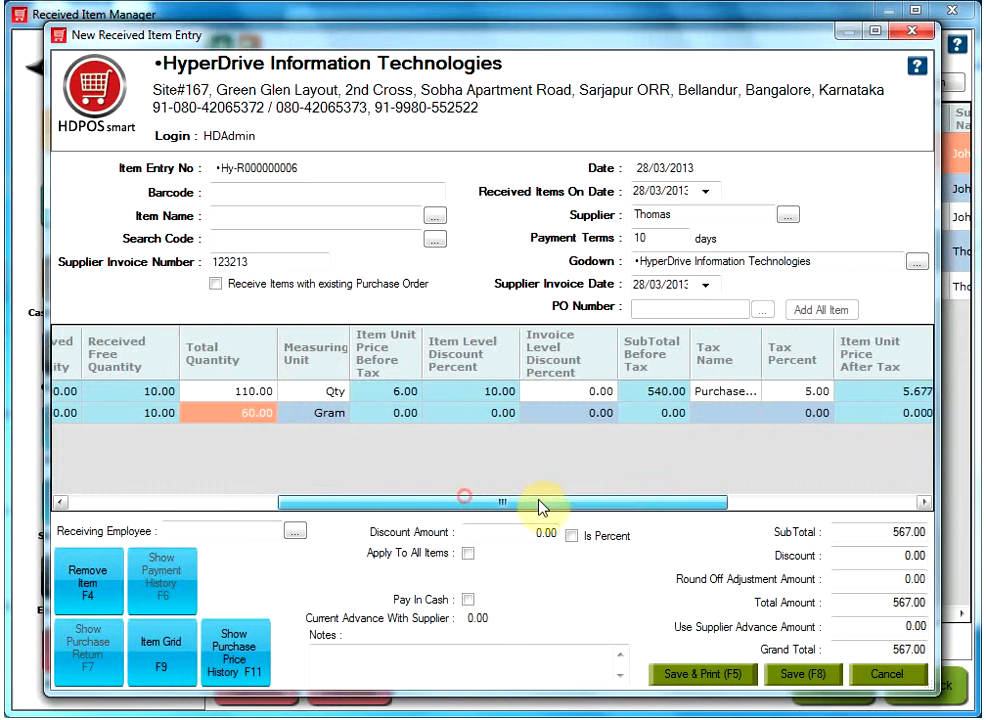
{"action": "left_click", "coordinate": [341, 418]}
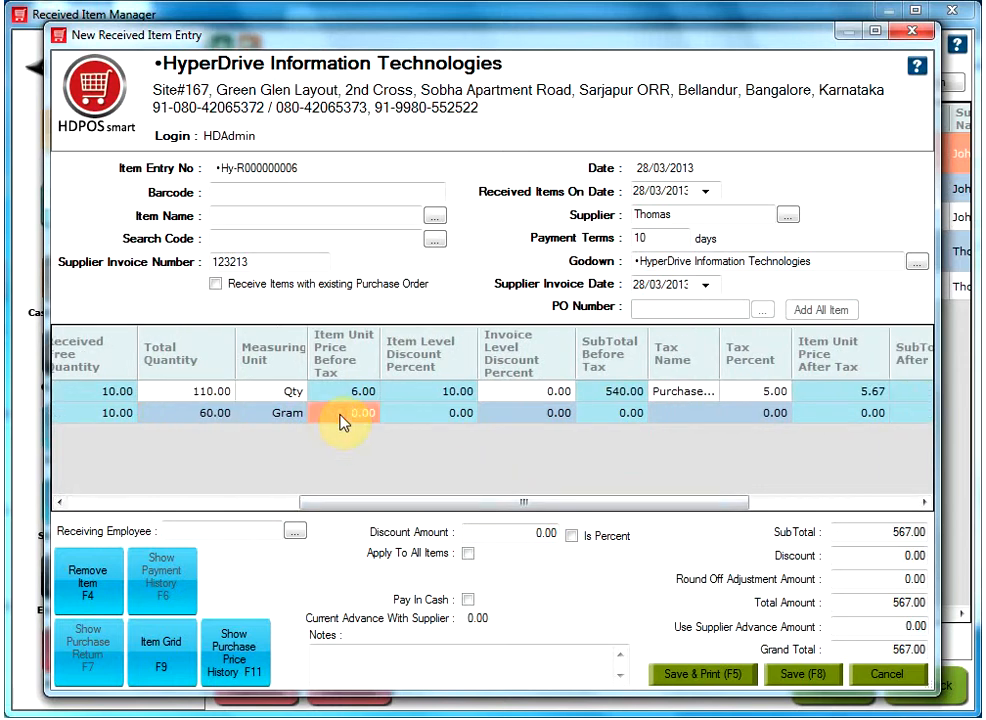
{"action": "type", "text": "5"}
{"action": "left_click", "coordinate": [418, 414]}
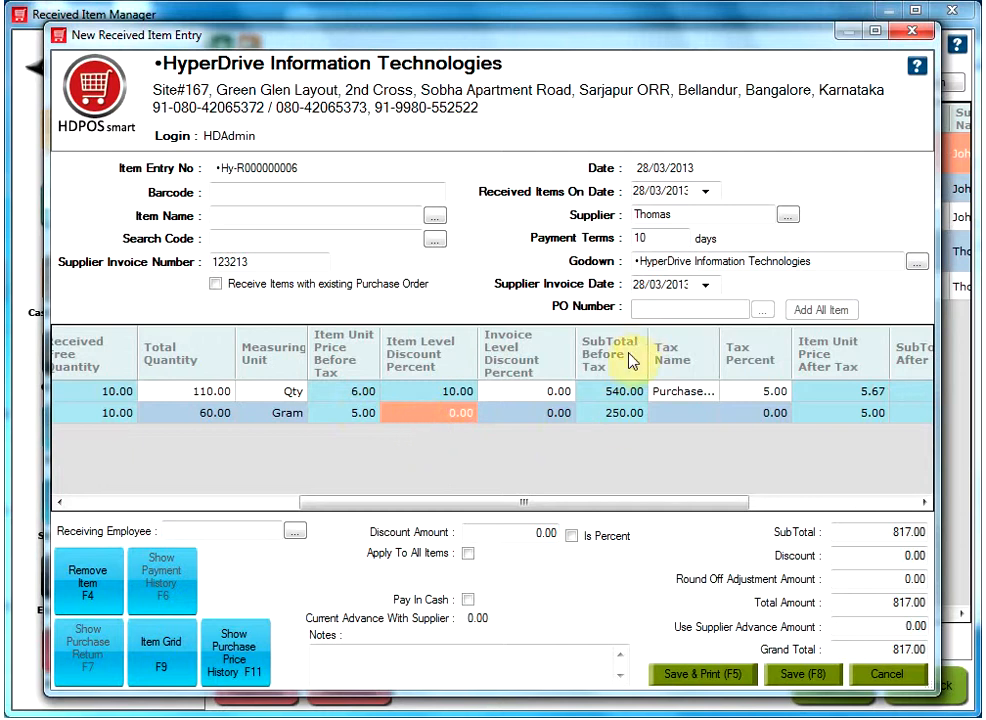
Set Parlag's subtotal after tax to 1000 and review the recalculated prices.
{"action": "left_click_drag", "start_coordinate": [566, 506], "coordinate": [752, 510]}
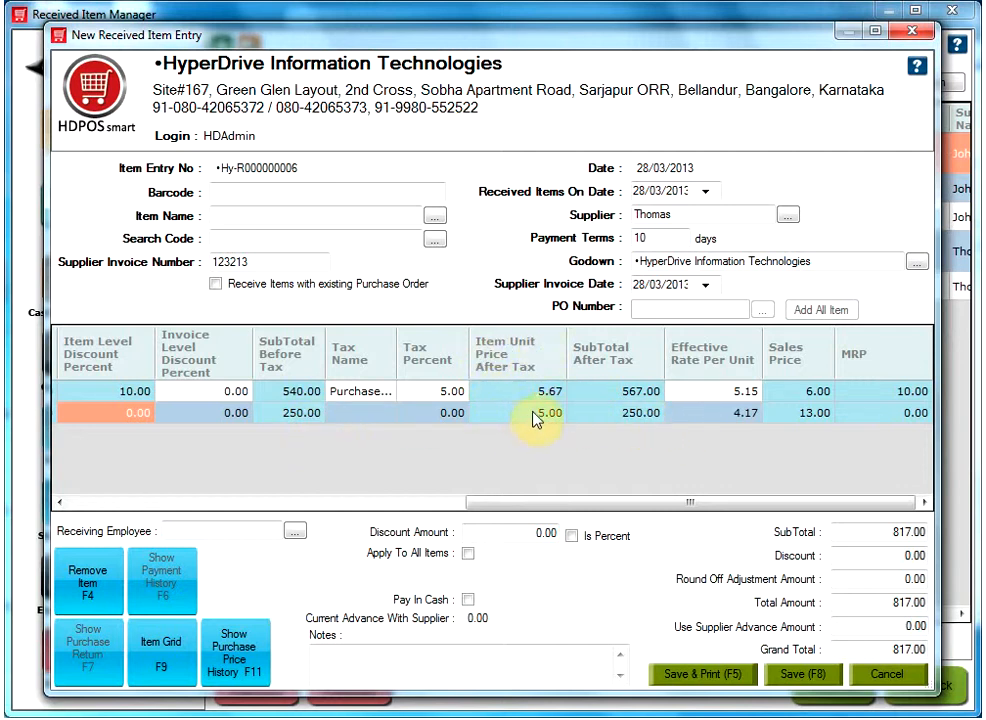
{"action": "left_click", "coordinate": [613, 392]}
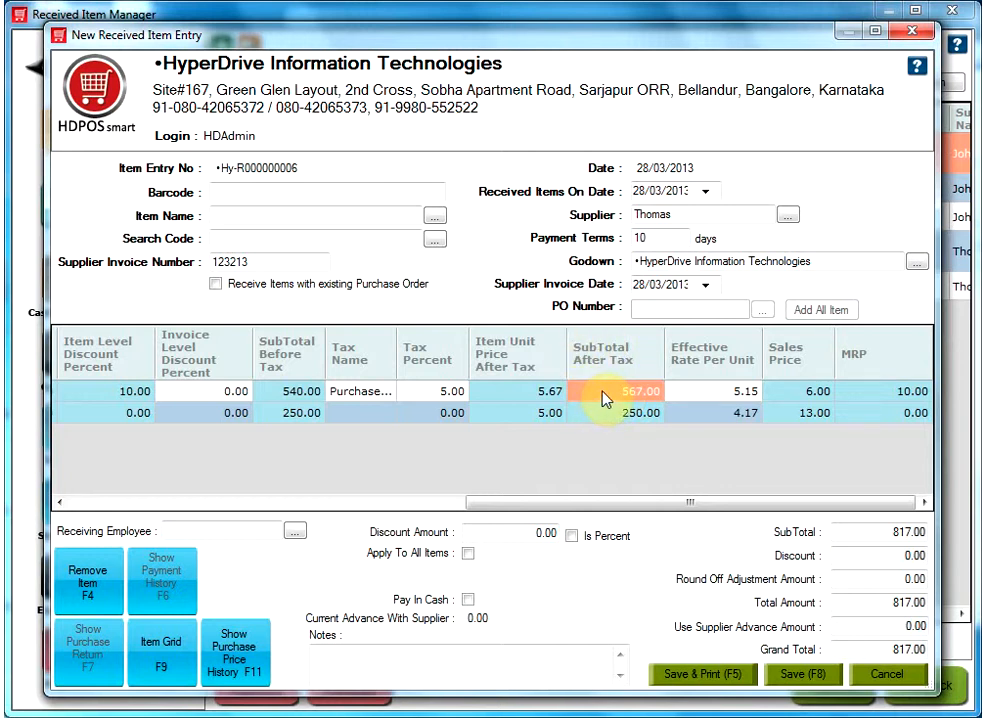
{"action": "type", "text": "1"}
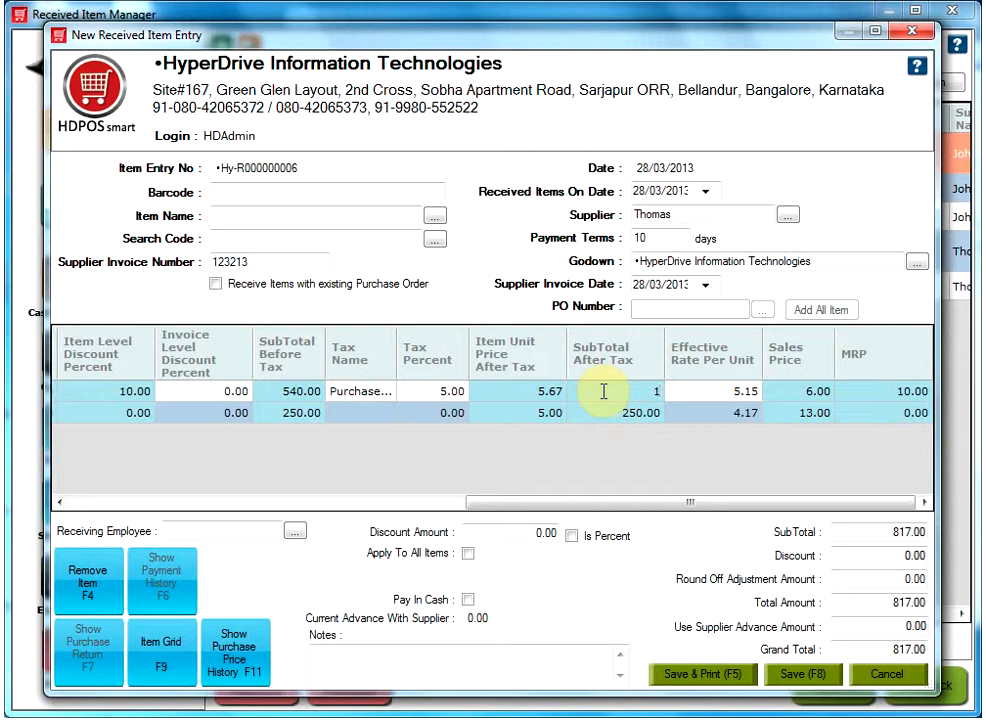
{"action": "type", "text": "000"}
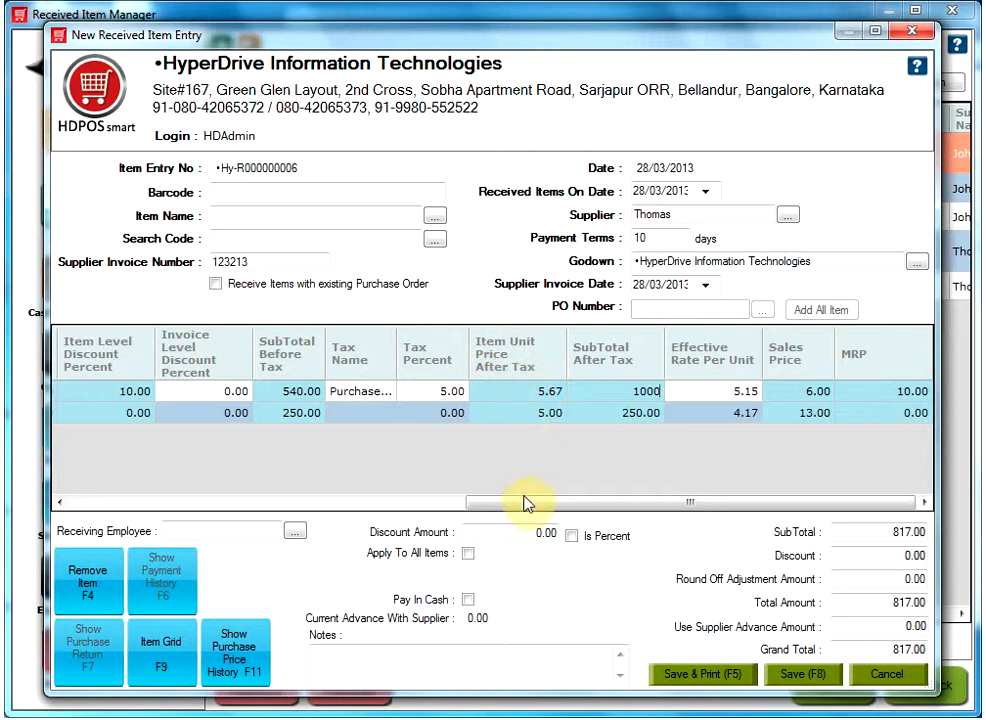
{"action": "left_click_drag", "start_coordinate": [524, 504], "coordinate": [486, 506]}
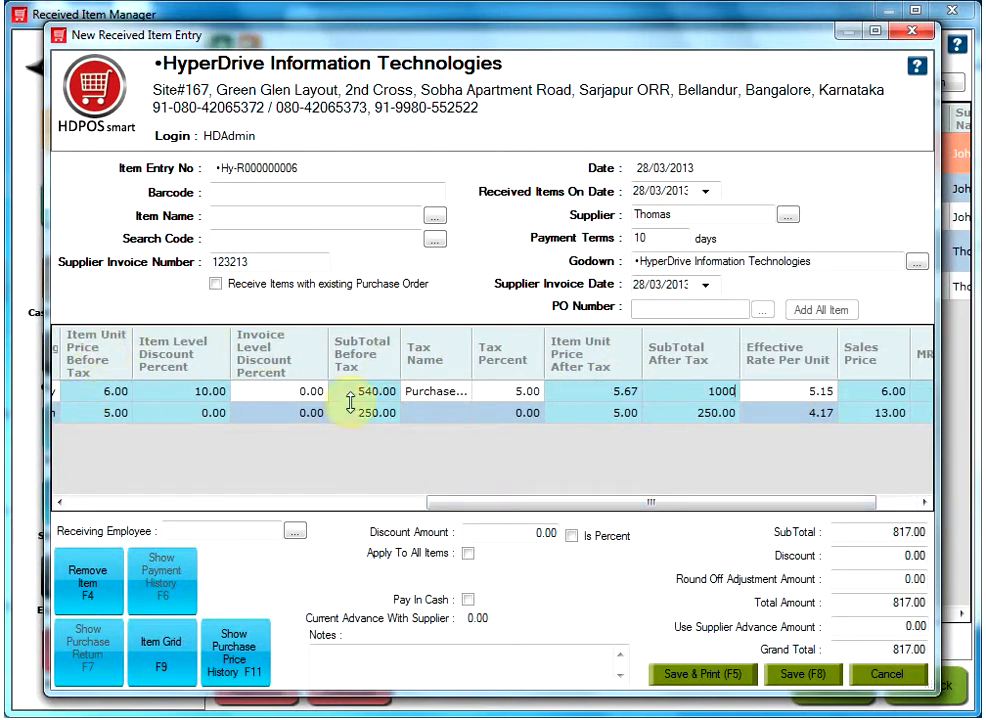
{"action": "left_click", "coordinate": [588, 389]}
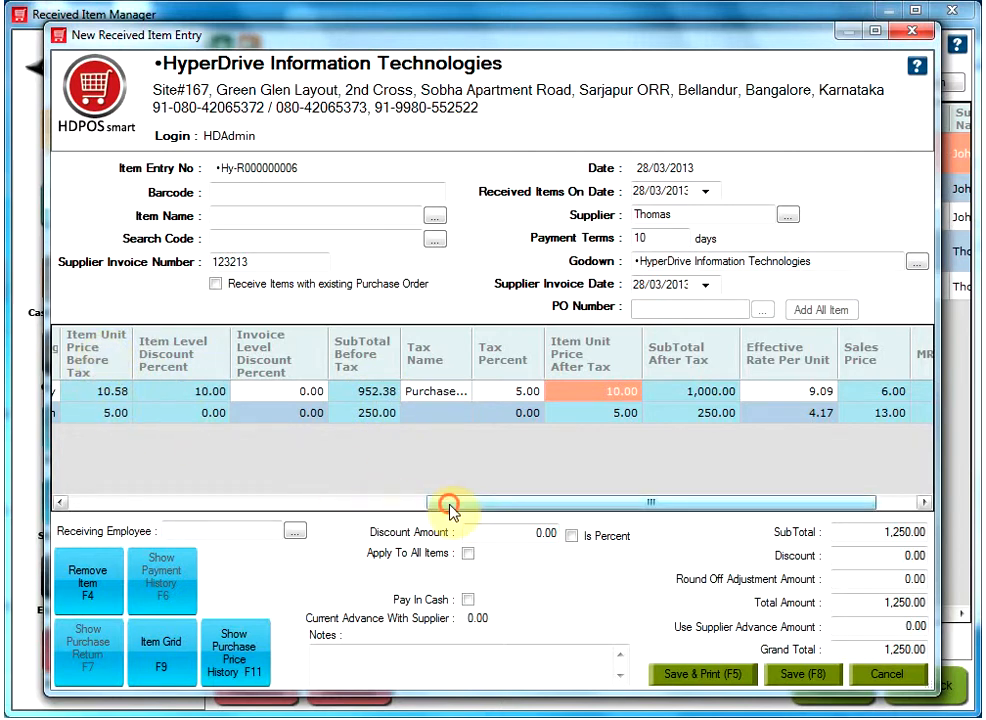
{"action": "left_click_drag", "start_coordinate": [446, 511], "coordinate": [506, 513]}
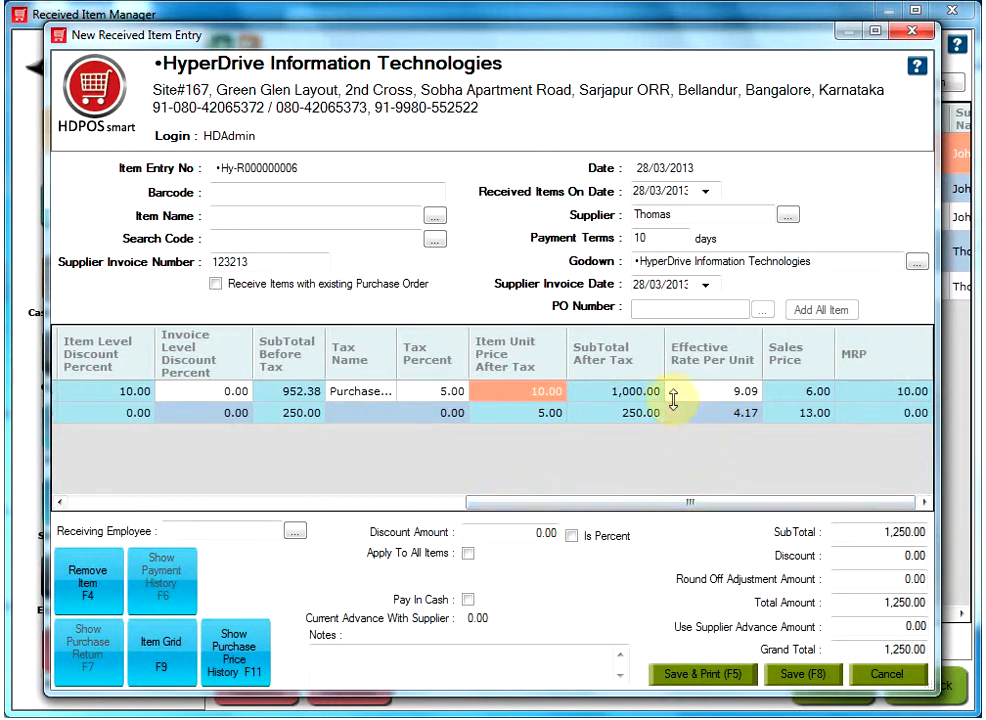
{"action": "left_click", "coordinate": [617, 400]}
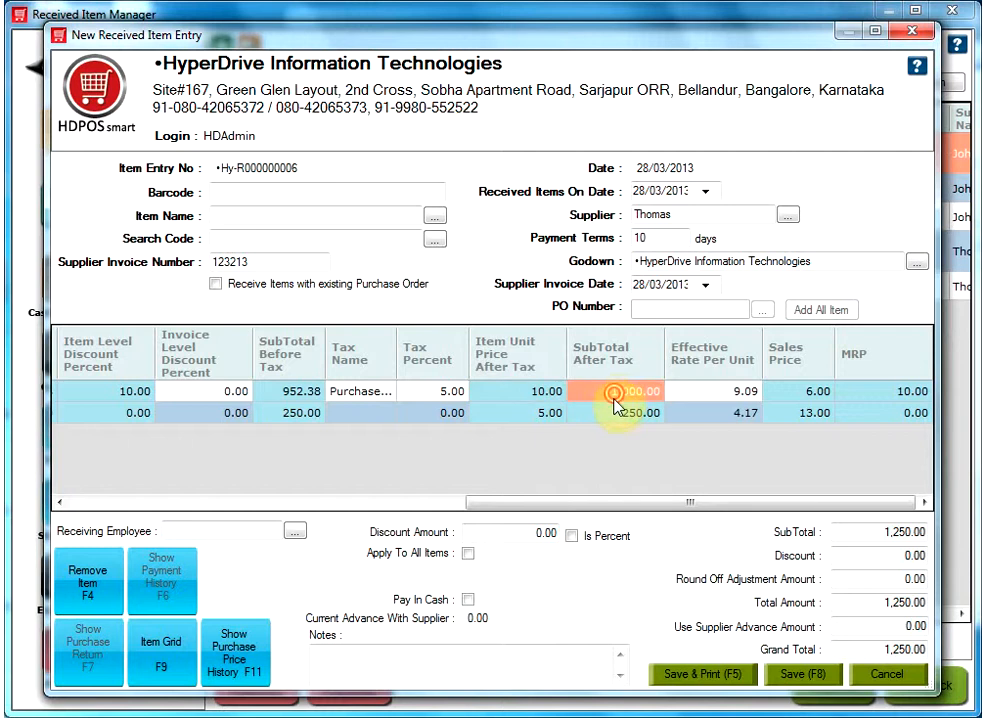
{"action": "left_click", "coordinate": [617, 414]}
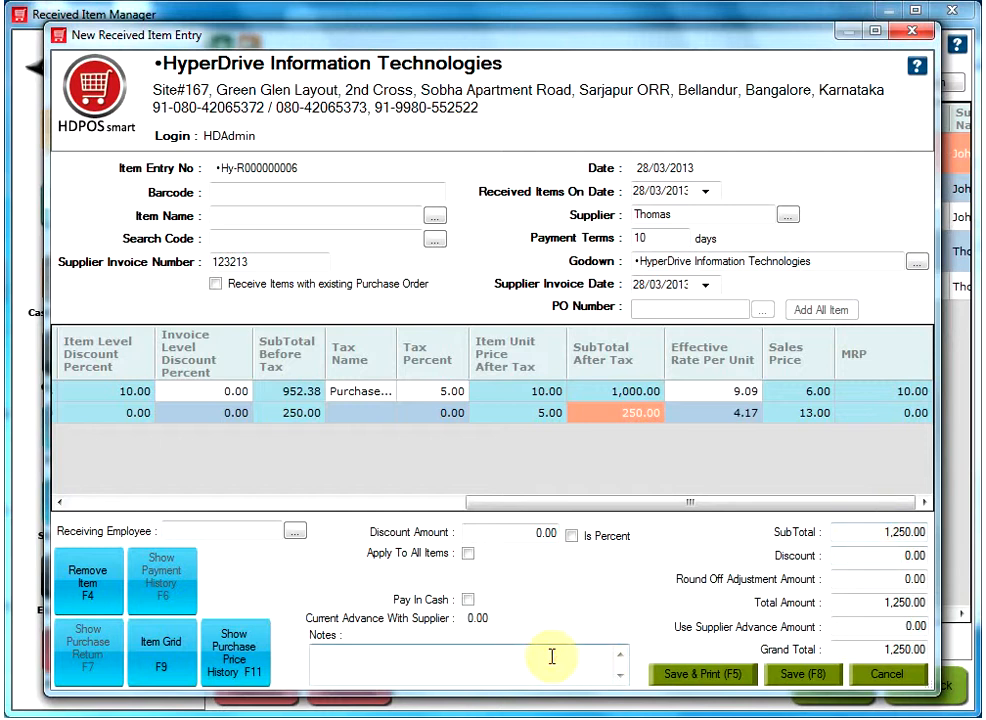
Set the invoice discount to 50, treat it as a percentage and apply it to all items.
{"action": "left_click", "coordinate": [498, 532]}
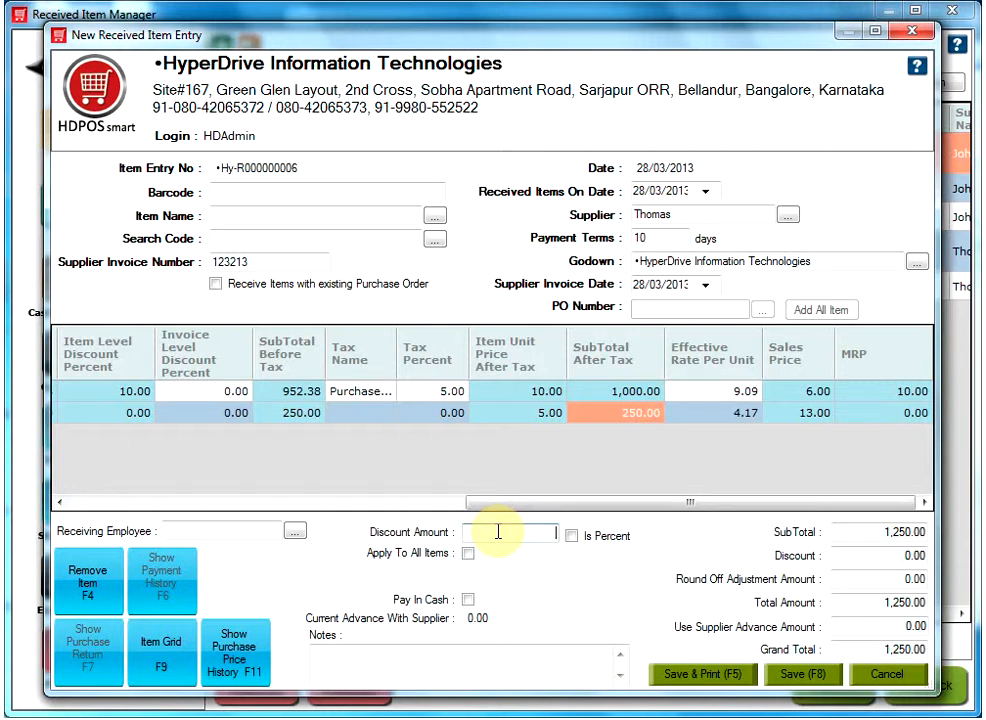
{"action": "type", "text": "50"}
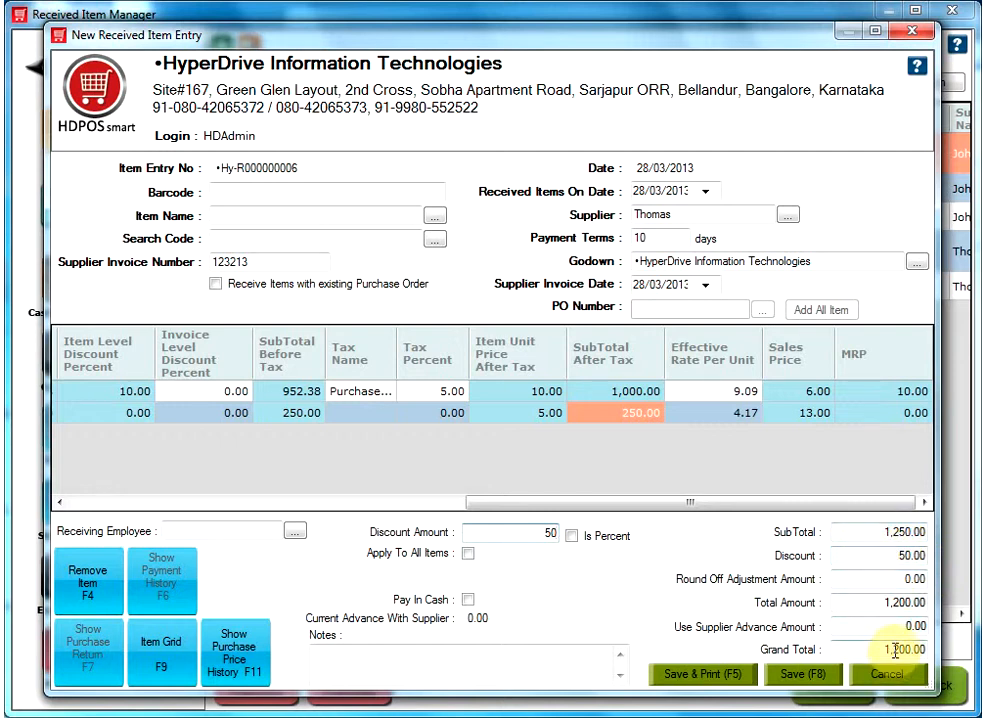
{"action": "left_click", "coordinate": [571, 537]}
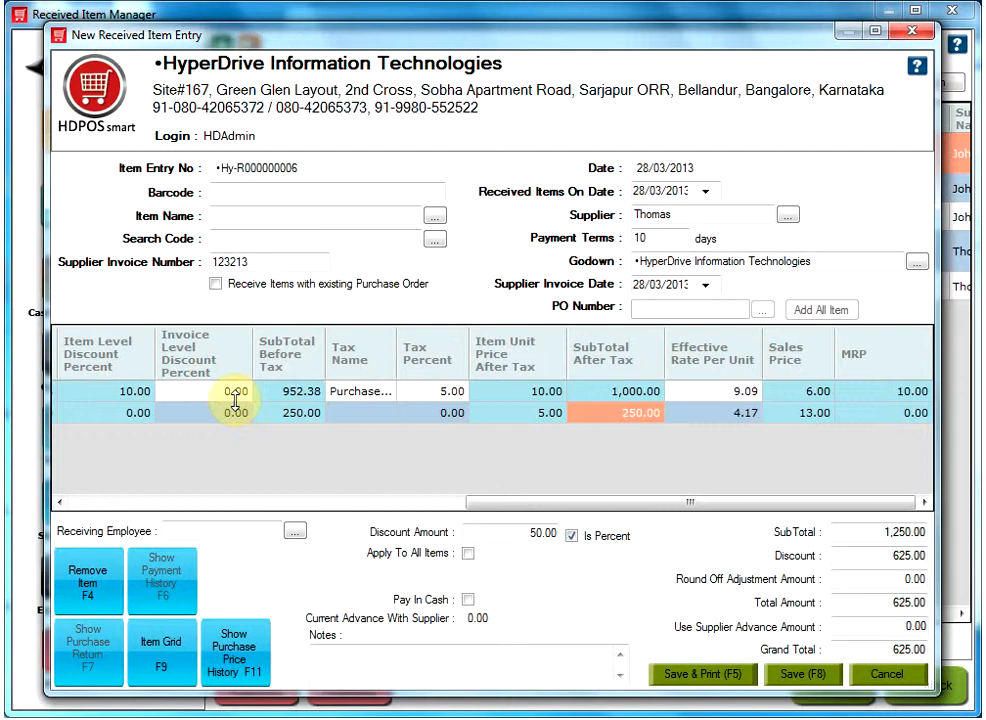
{"action": "left_click", "coordinate": [467, 553]}
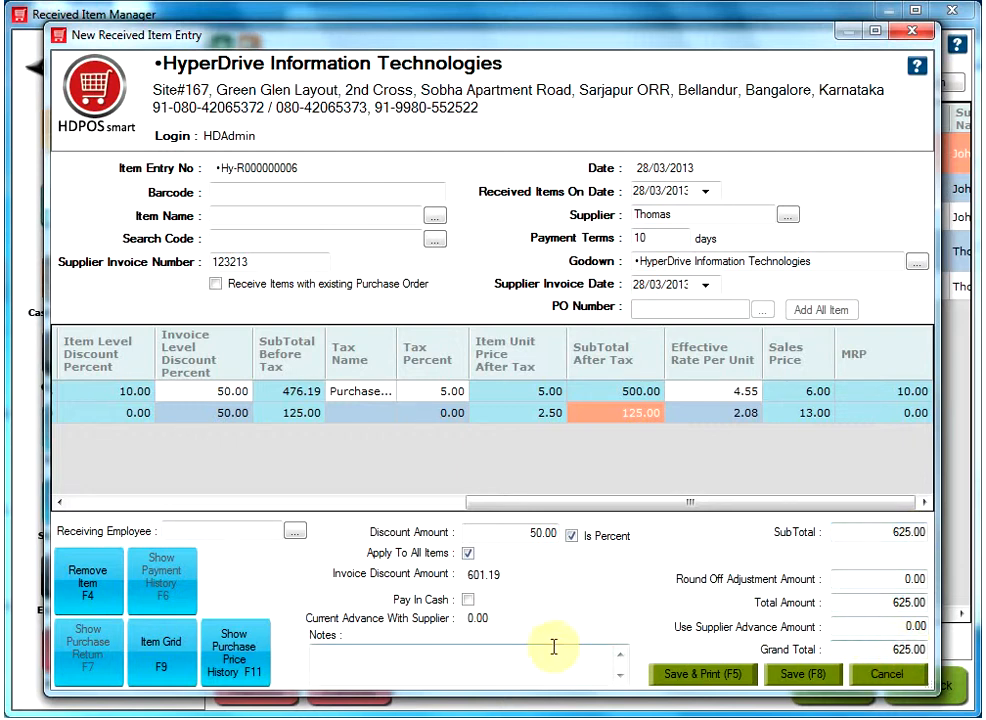
Try the Pay In Cash option, switch it back off, and enter "test" as the entry's note.
{"action": "left_click", "coordinate": [469, 601]}
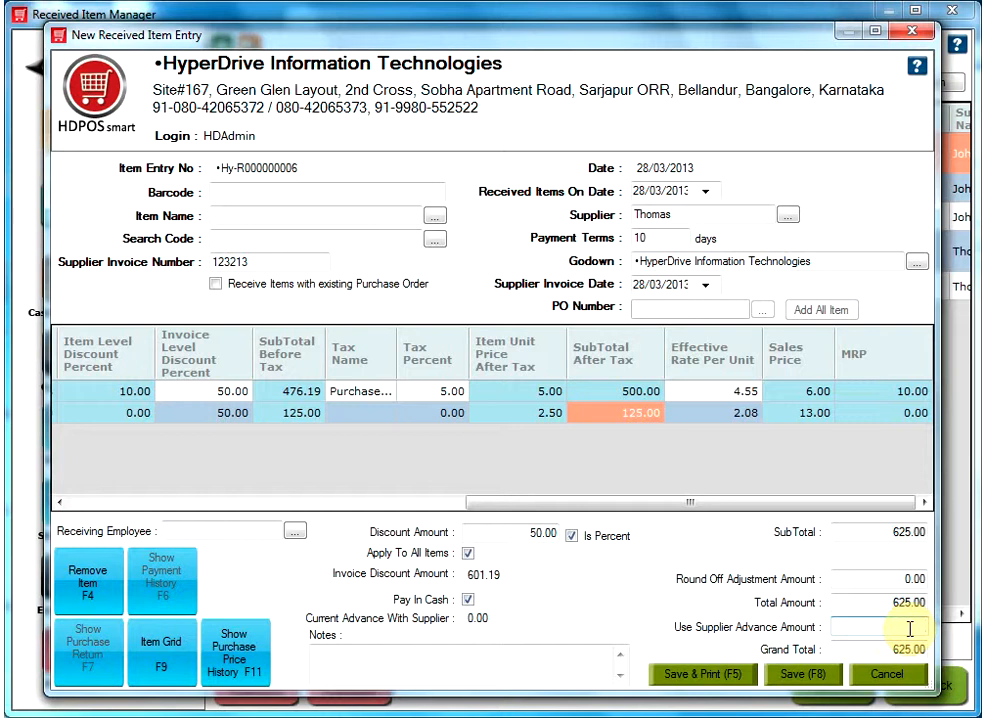
{"action": "left_click", "coordinate": [468, 600]}
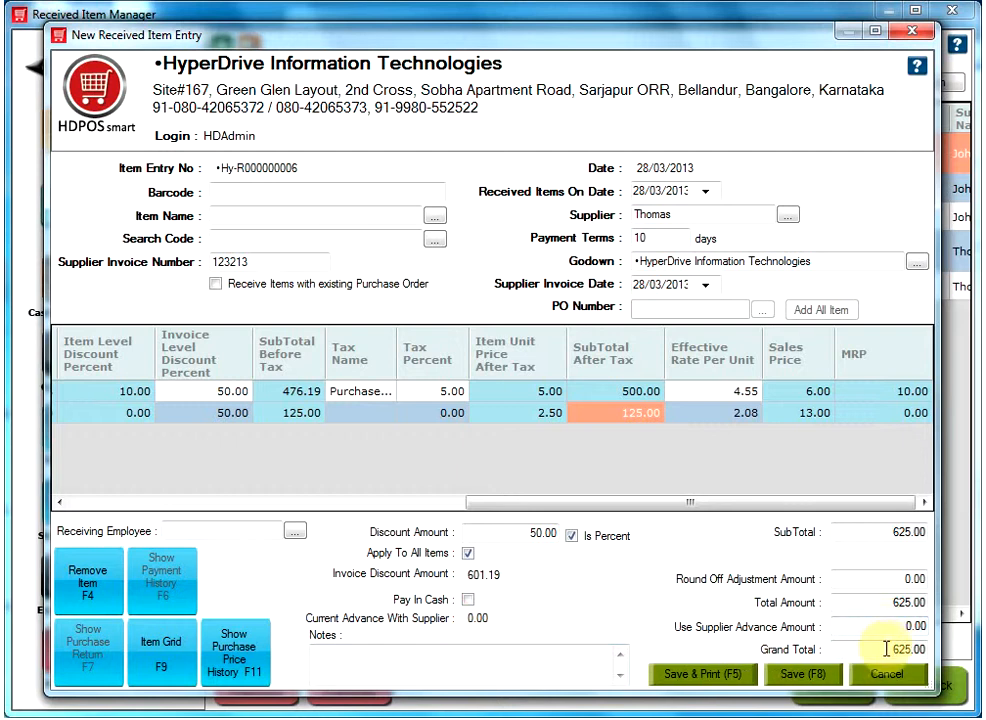
{"action": "left_click", "coordinate": [551, 663]}
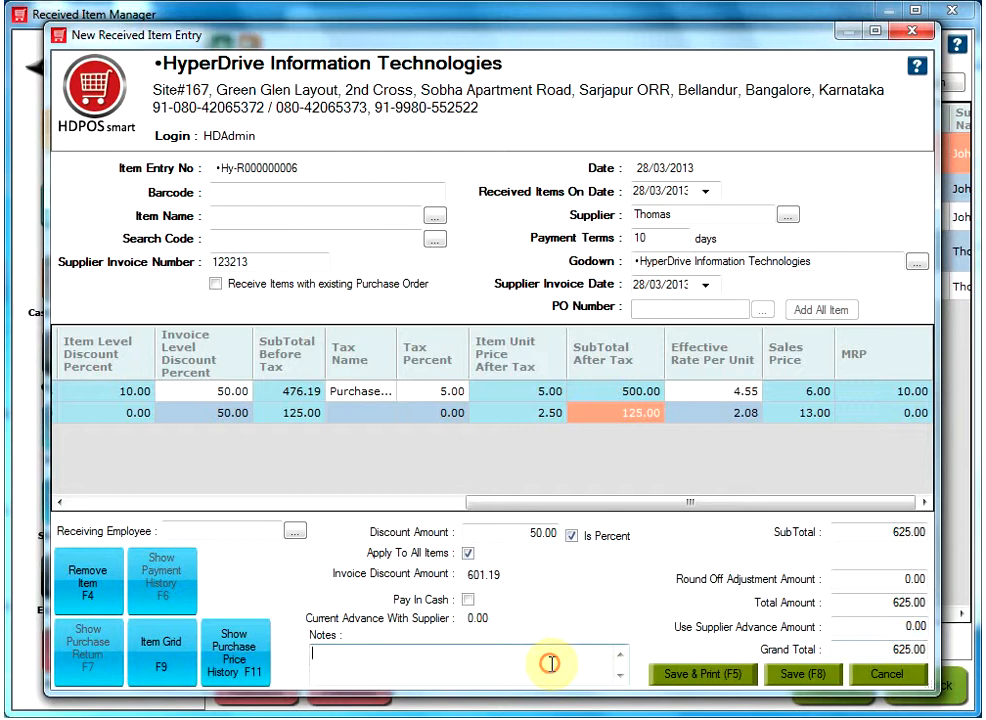
{"action": "type", "text": "test"}
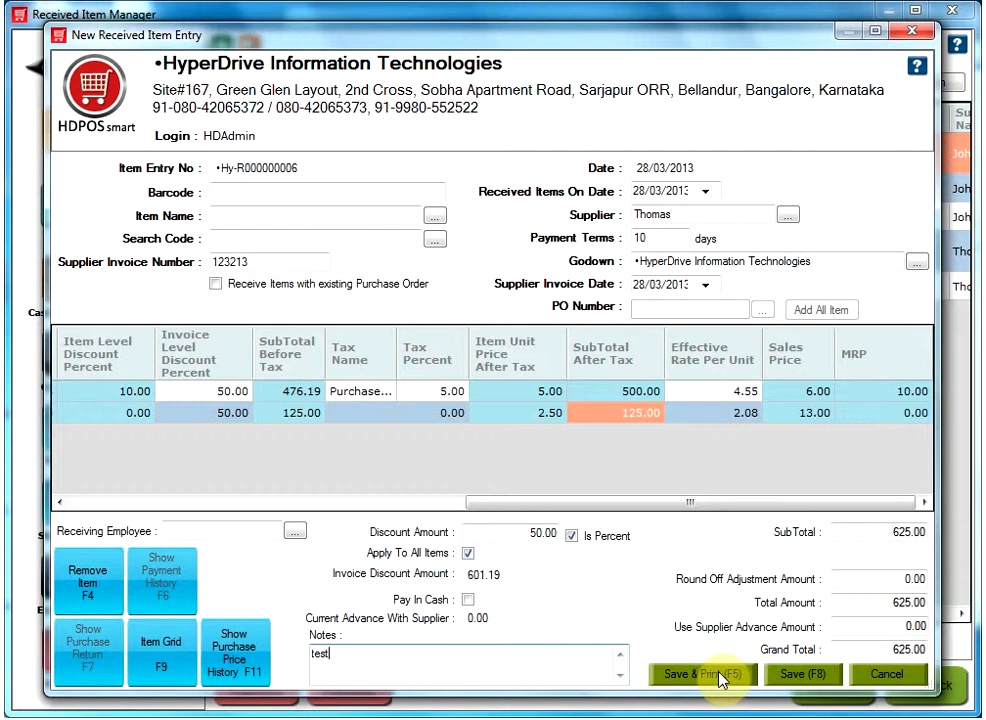
Save the received item entry without printing and open the saved record for viewing.
{"action": "left_click", "coordinate": [812, 675]}
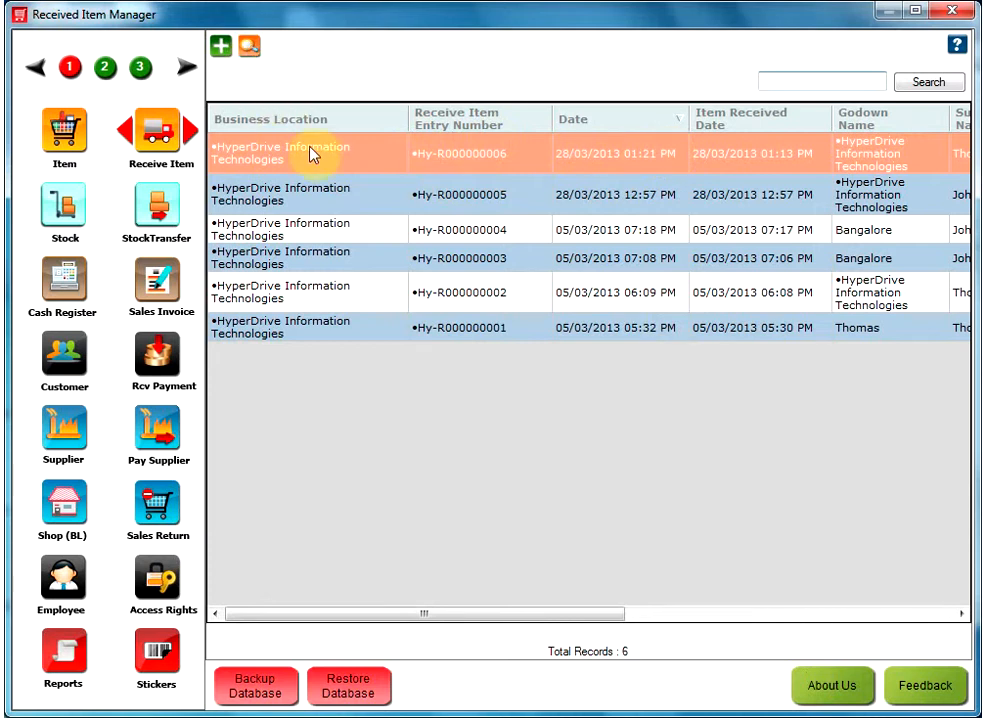
{"action": "left_click", "coordinate": [251, 49]}
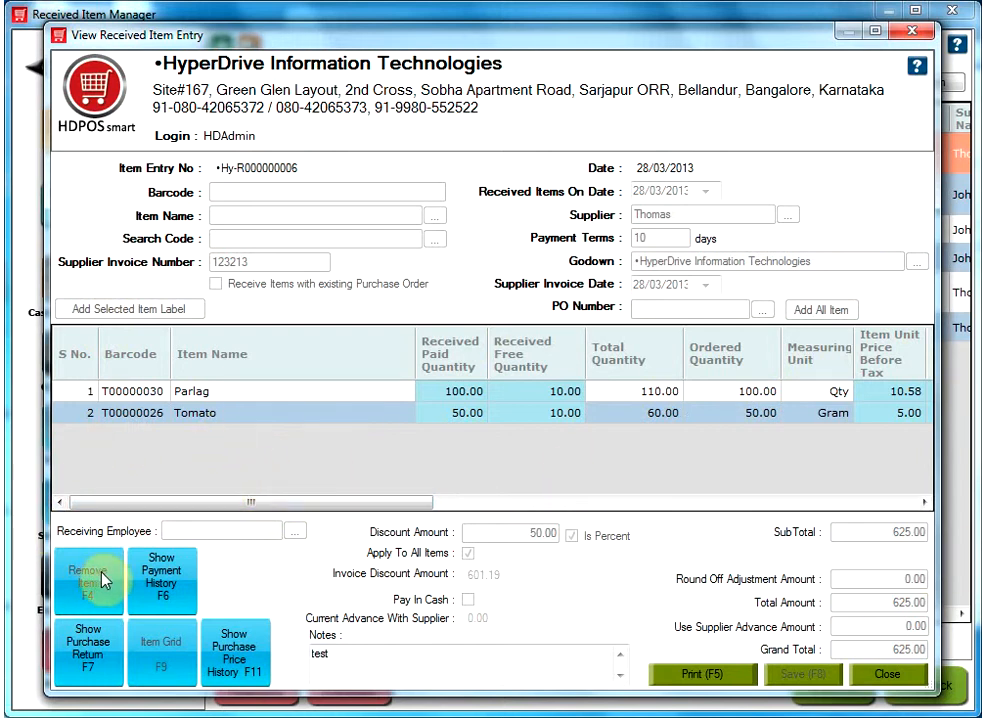
Review the payment history of the received item entry, and check Tomato's purchase price history.
{"action": "left_click", "coordinate": [153, 577]}
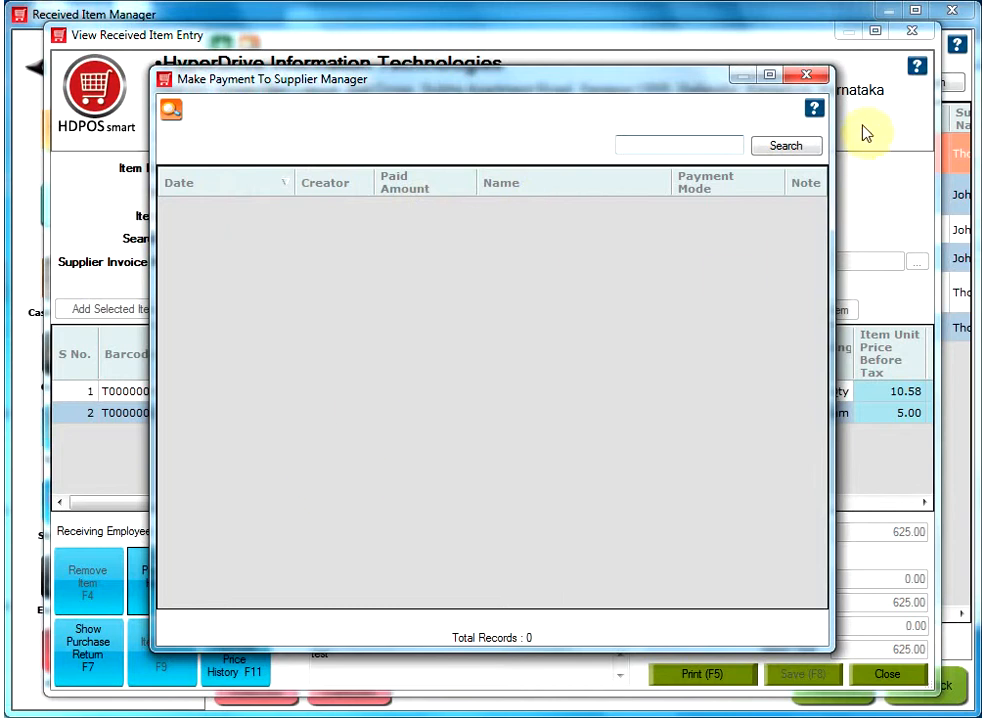
{"action": "left_click", "coordinate": [806, 75]}
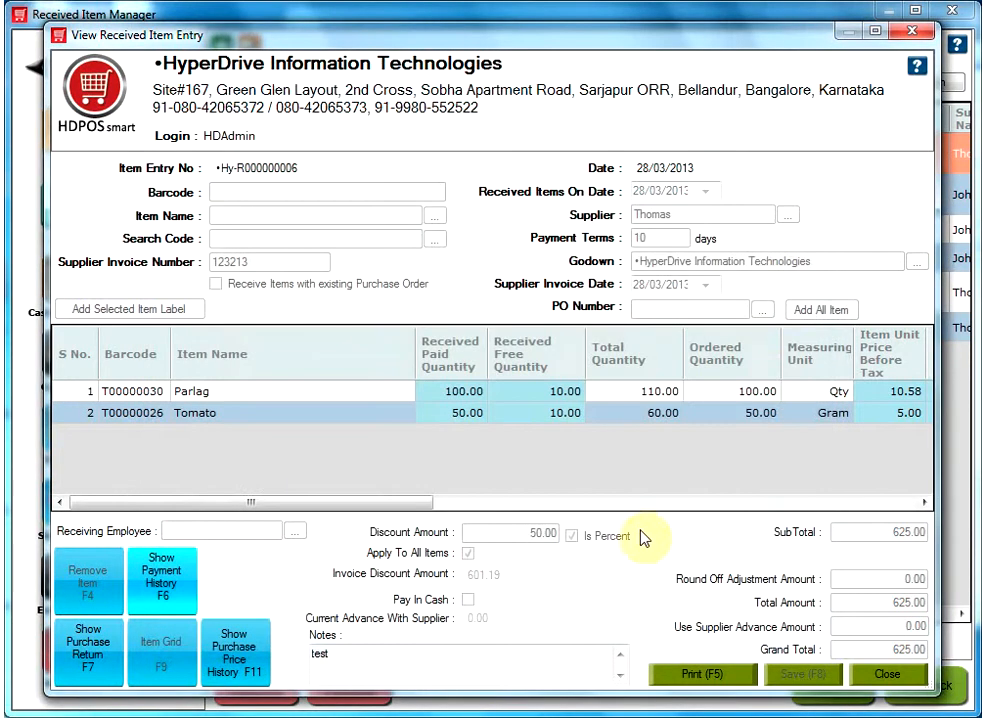
{"action": "left_click", "coordinate": [250, 672]}
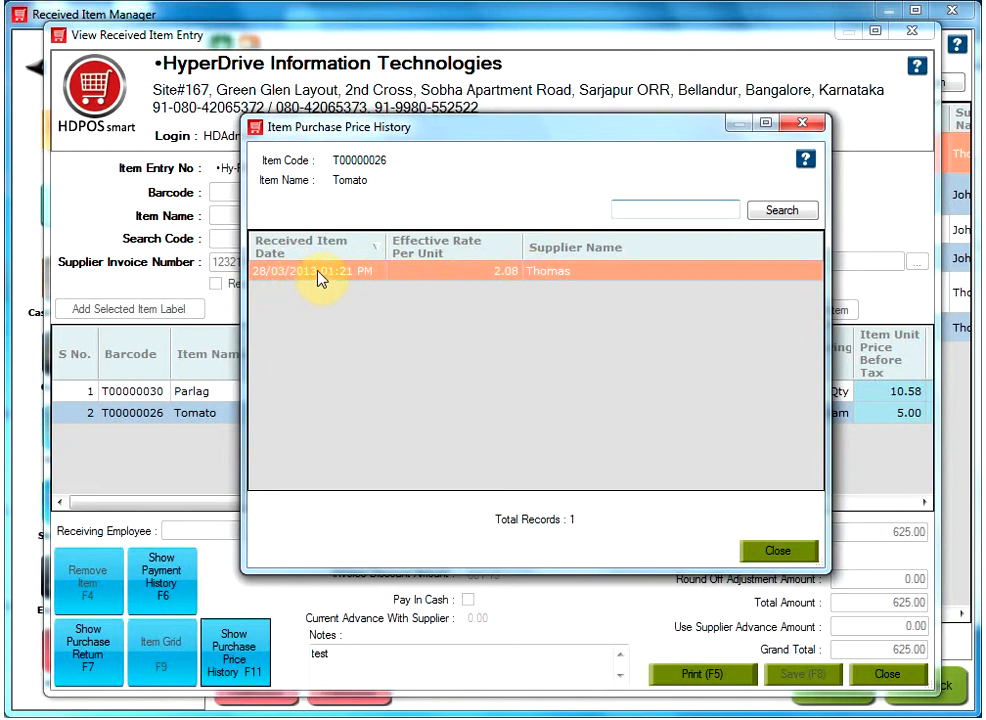
{"action": "left_click", "coordinate": [766, 550]}
Check Parlag's purchase price history, and close the received item entry to return to the list of entries.
{"action": "left_click", "coordinate": [150, 391]}
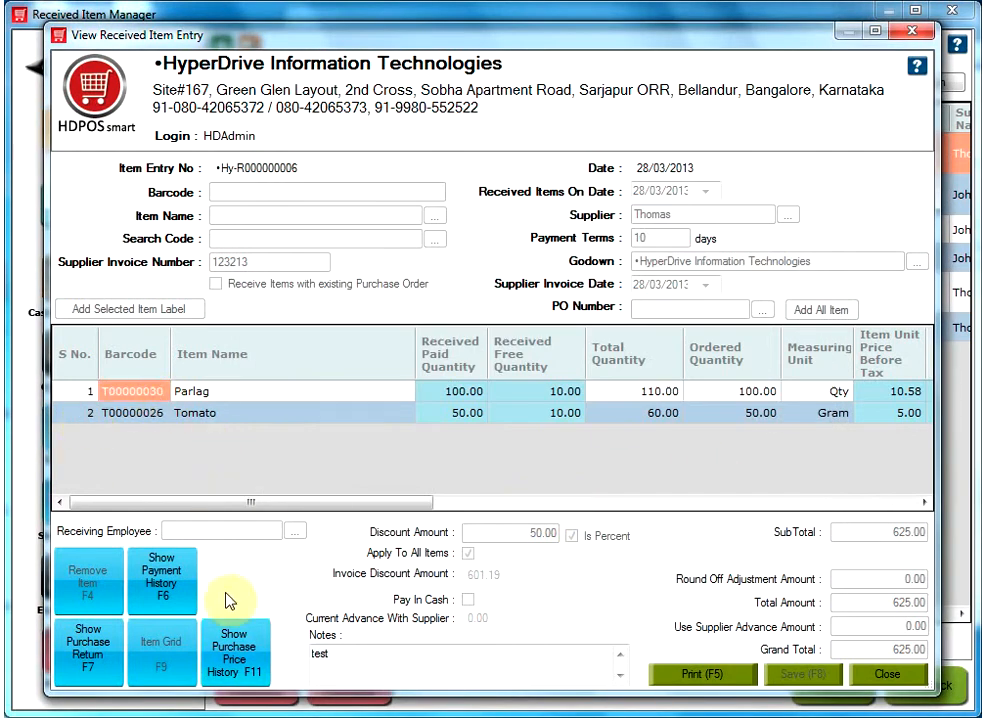
{"action": "left_click", "coordinate": [254, 651]}
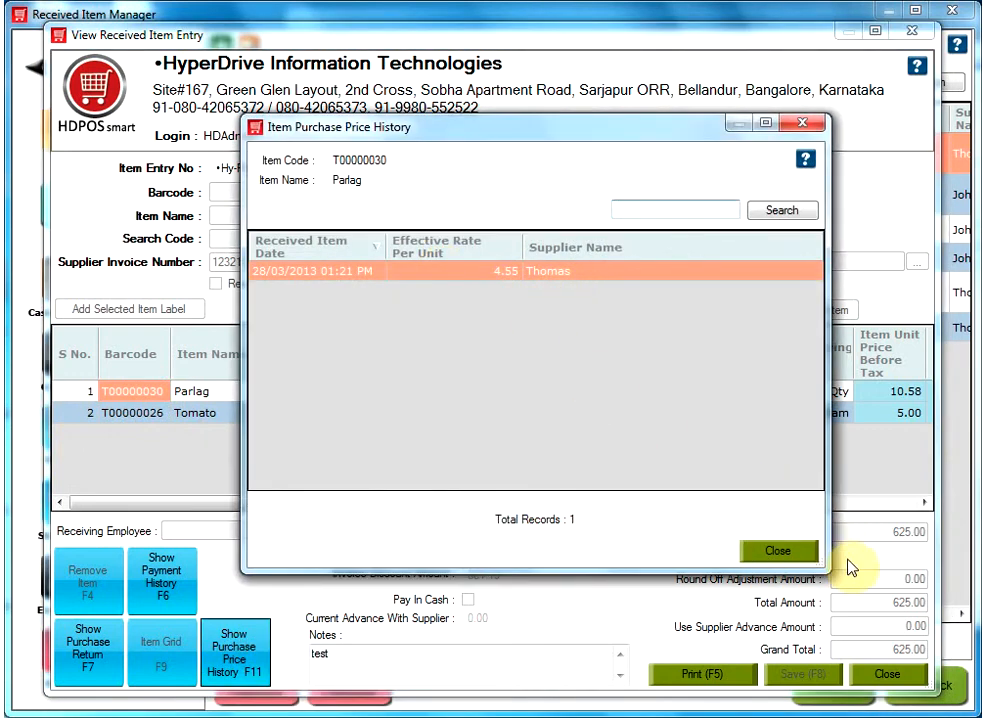
{"action": "left_click", "coordinate": [805, 553]}
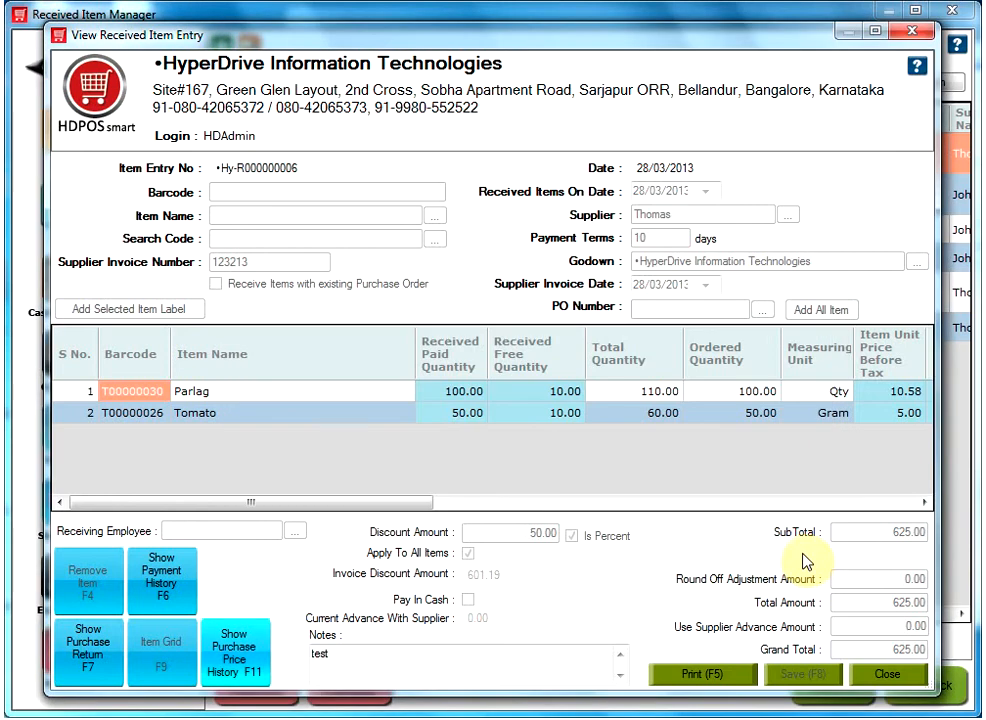
{"action": "left_click", "coordinate": [886, 675]}
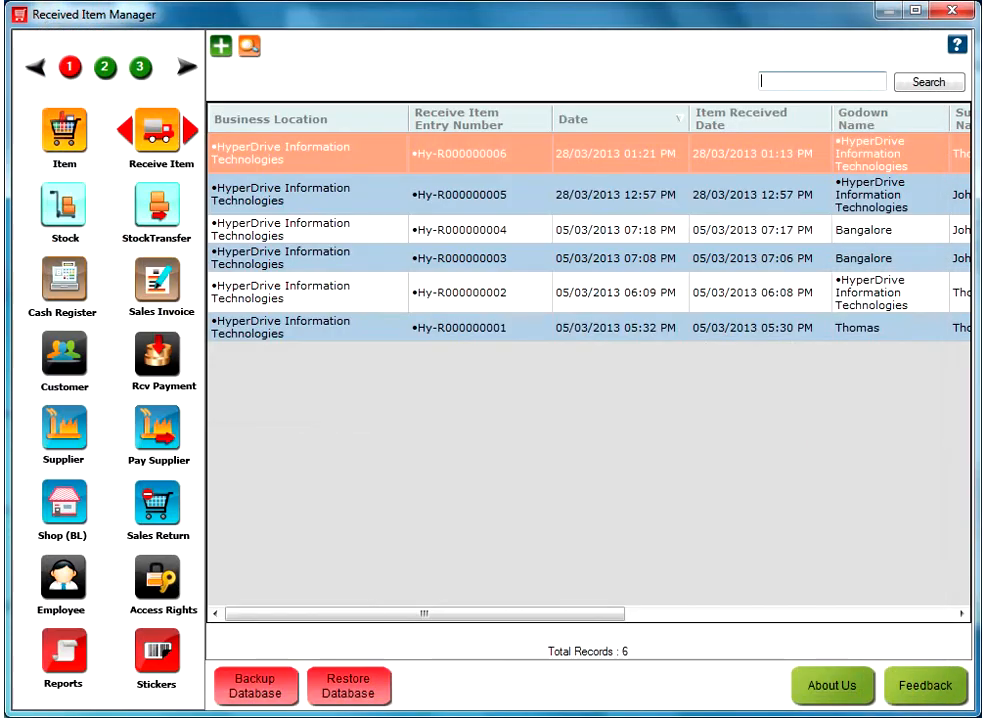